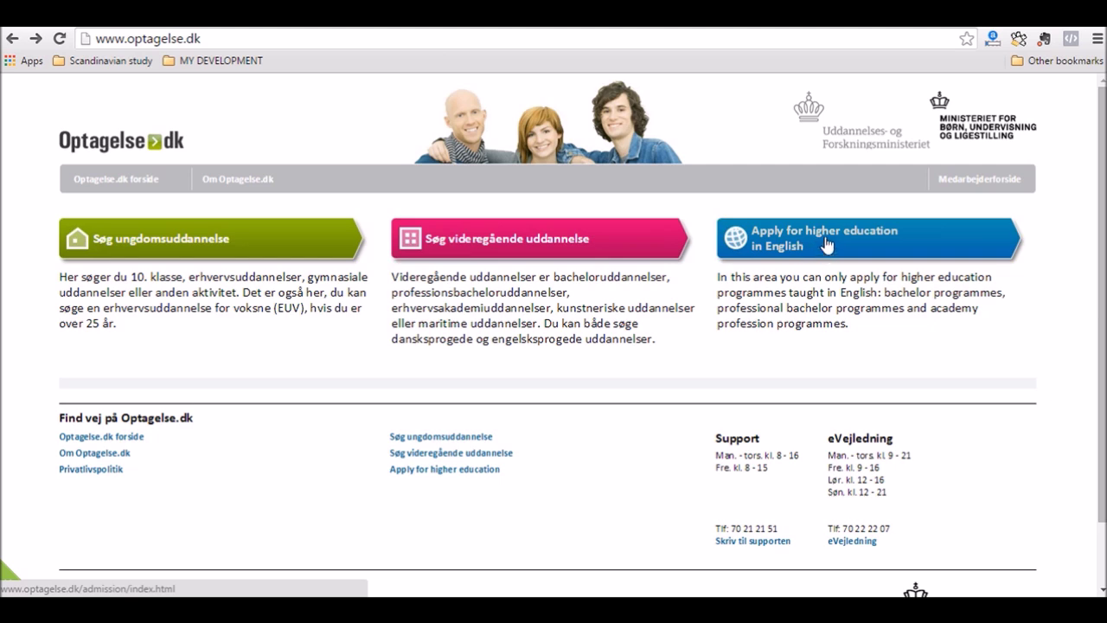
Start an application for higher education in English, answering No to having a Danish CPR number, and go to the e-mail login
{"action": "left_click", "coordinate": [830, 246]}
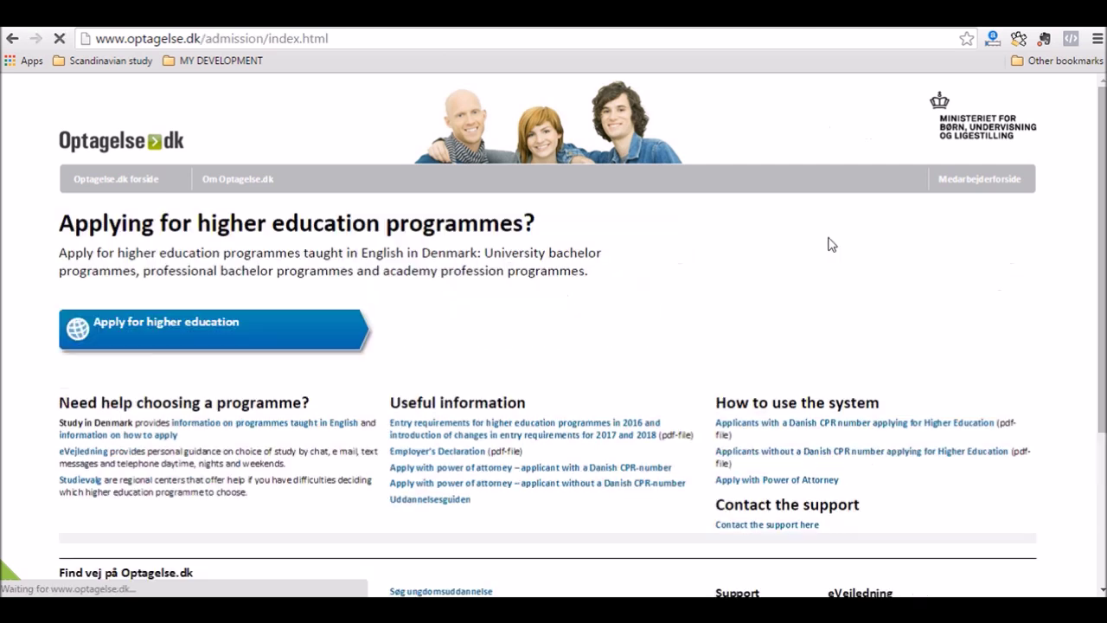
{"action": "left_click", "coordinate": [161, 340]}
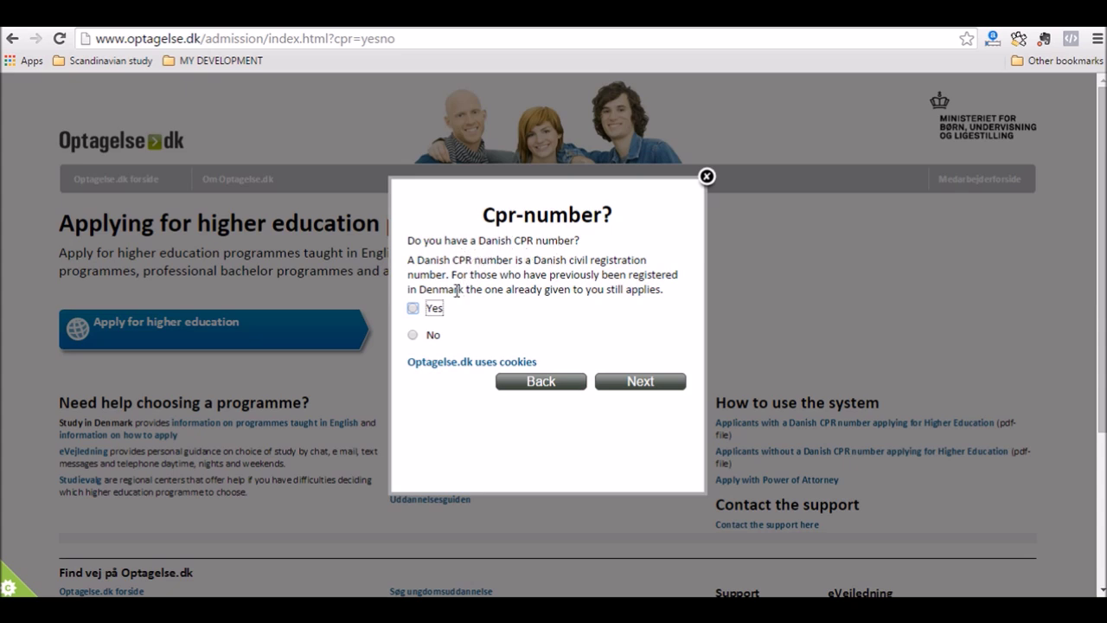
{"action": "left_click", "coordinate": [412, 335]}
{"action": "left_click", "coordinate": [640, 385]}
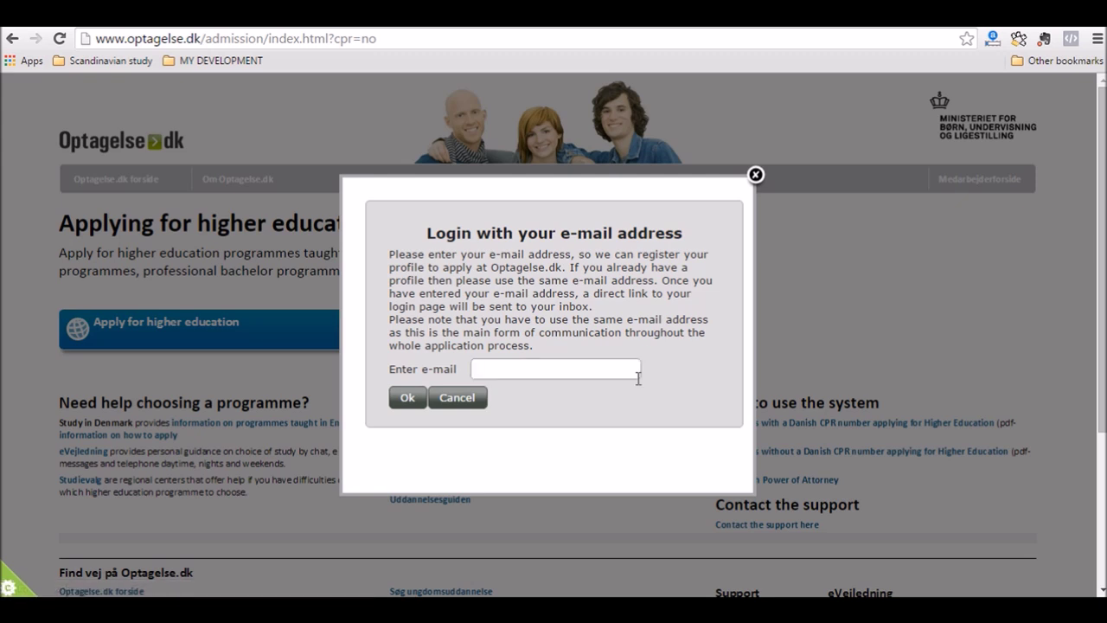
{"action": "left_click", "coordinate": [610, 366]}
{"action": "left_click", "coordinate": [407, 399]}
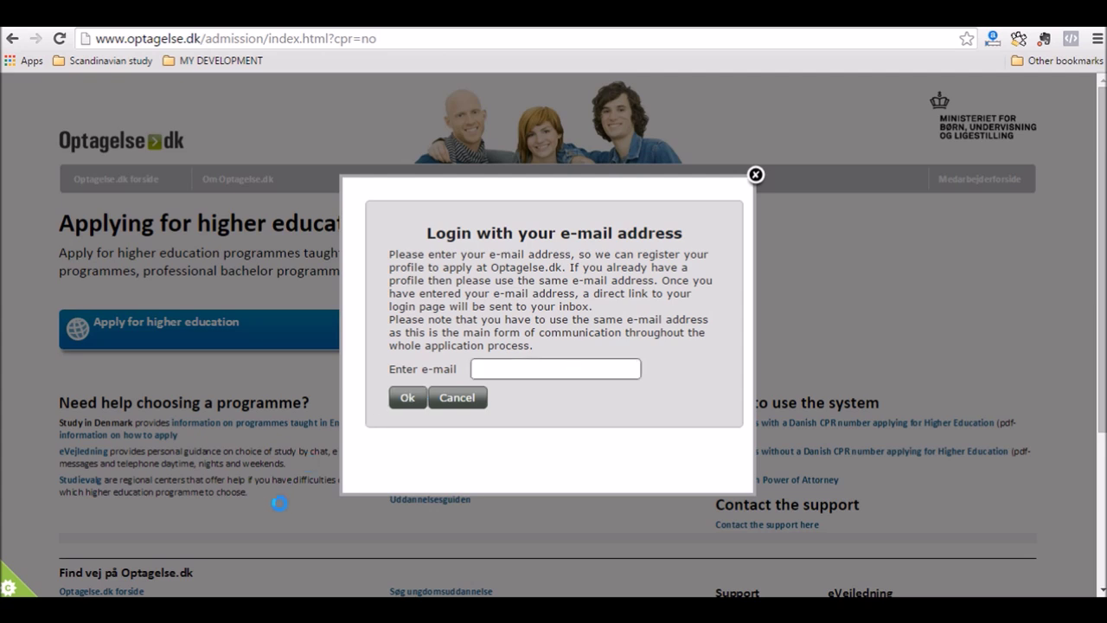
Switch to the Gmail inbox, open the optagelse.dk message with the application link, and go to the linked application profile
{"action": "mouse_move", "coordinate": [216, 611]}
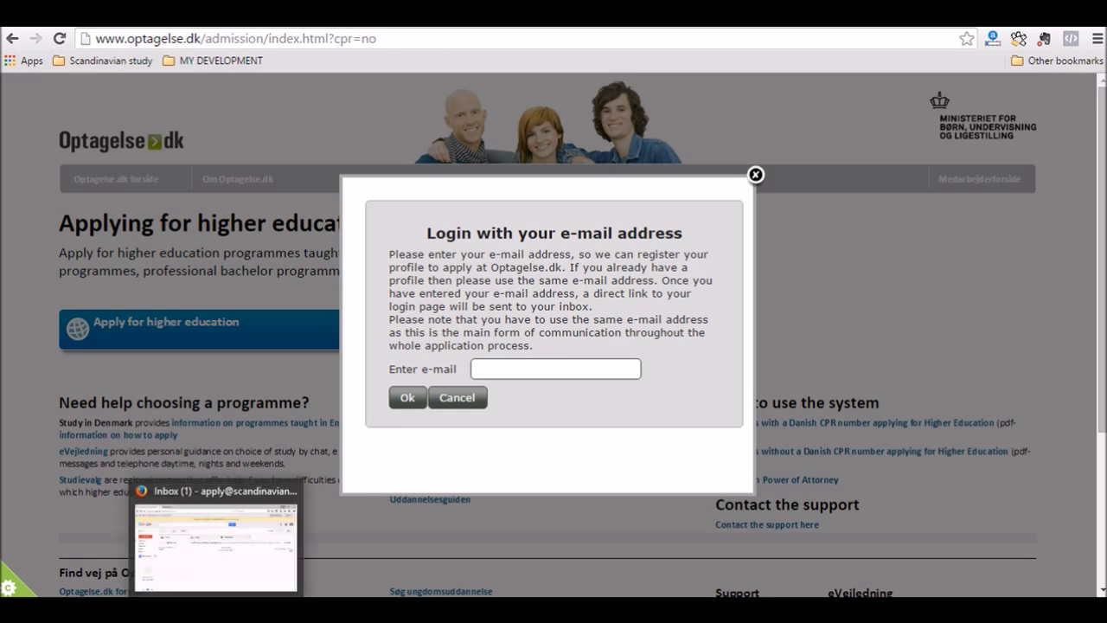
{"action": "left_click", "coordinate": [216, 545]}
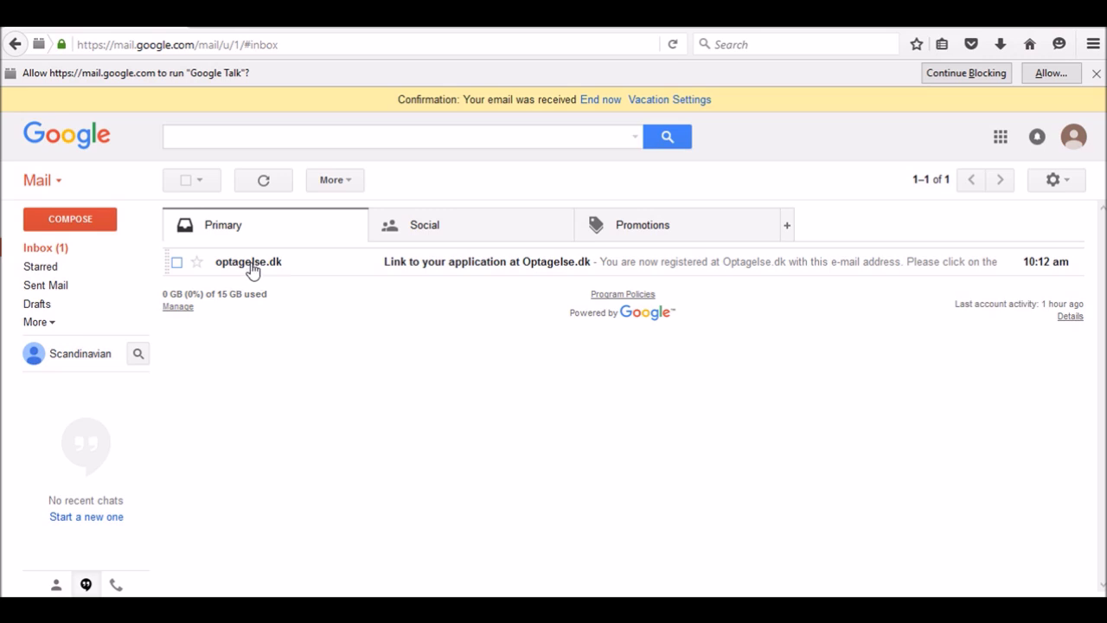
{"action": "mouse_move", "coordinate": [274, 270]}
{"action": "left_click", "coordinate": [244, 265]}
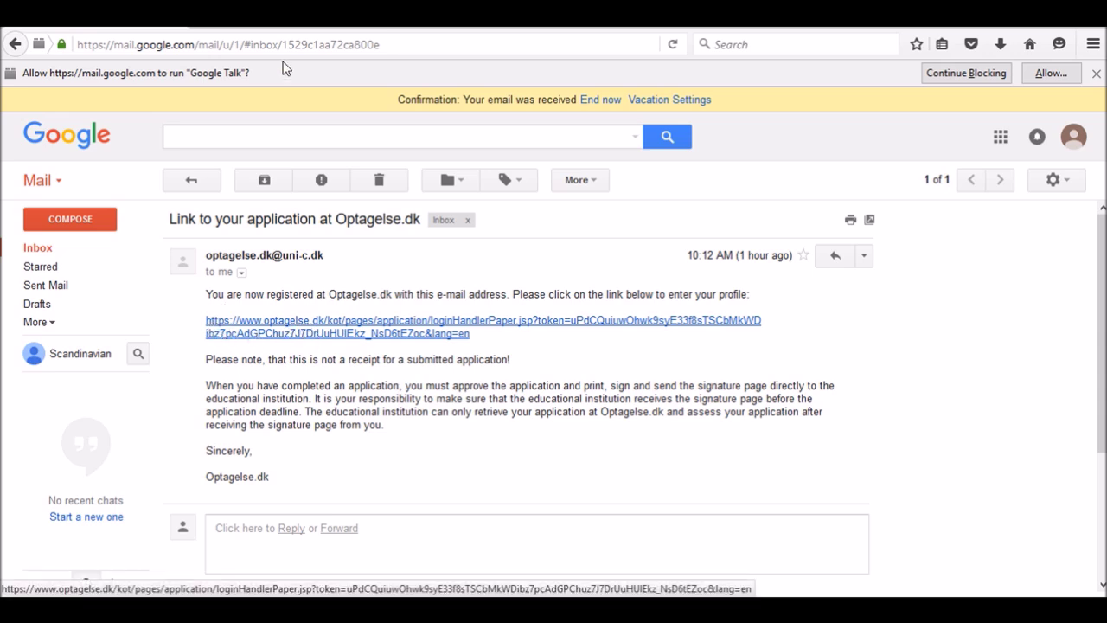
{"action": "left_click", "coordinate": [263, 19]}
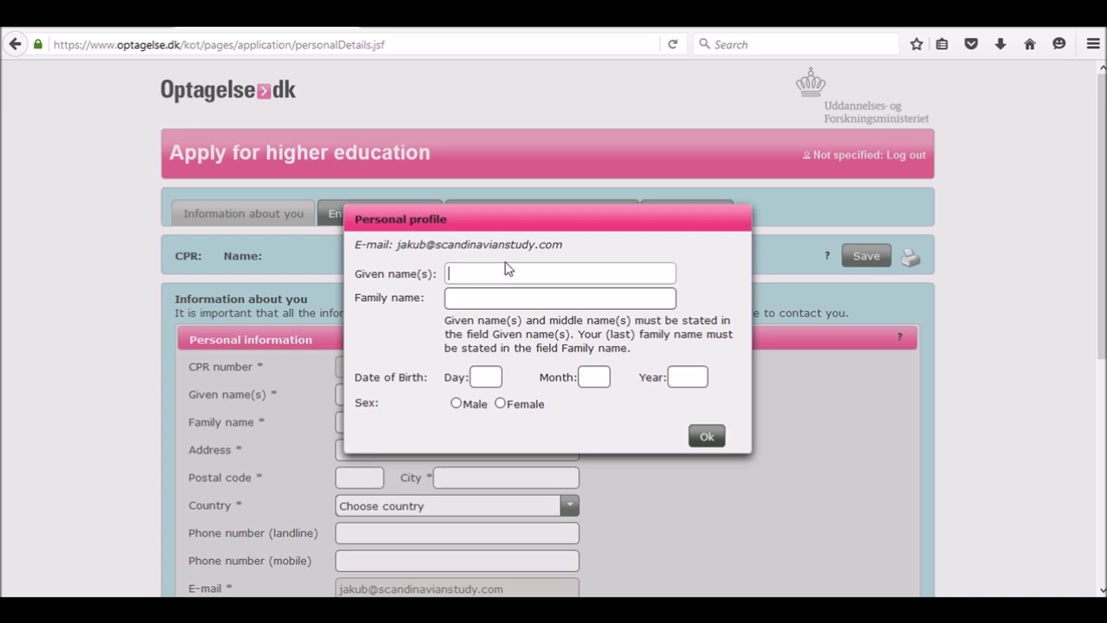
Fill in the personal profile with the applicant's given name, family name and date of birth, set the sex to Male, and confirm
{"action": "left_click", "coordinate": [501, 299]}
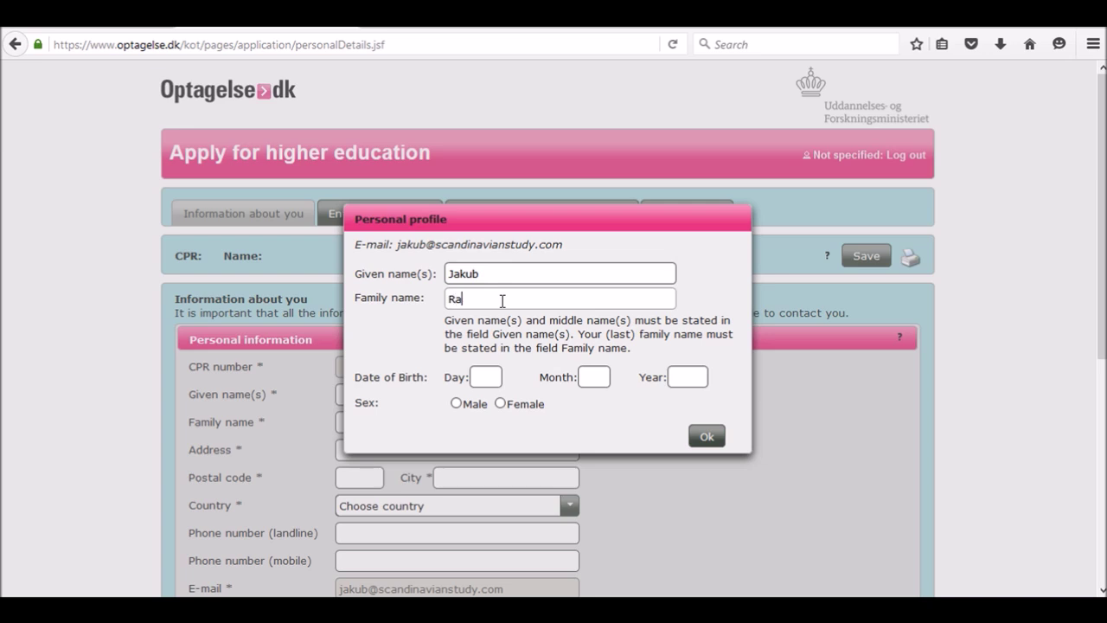
{"action": "type", "text": "Razicka"}
{"action": "left_click", "coordinate": [489, 383]}
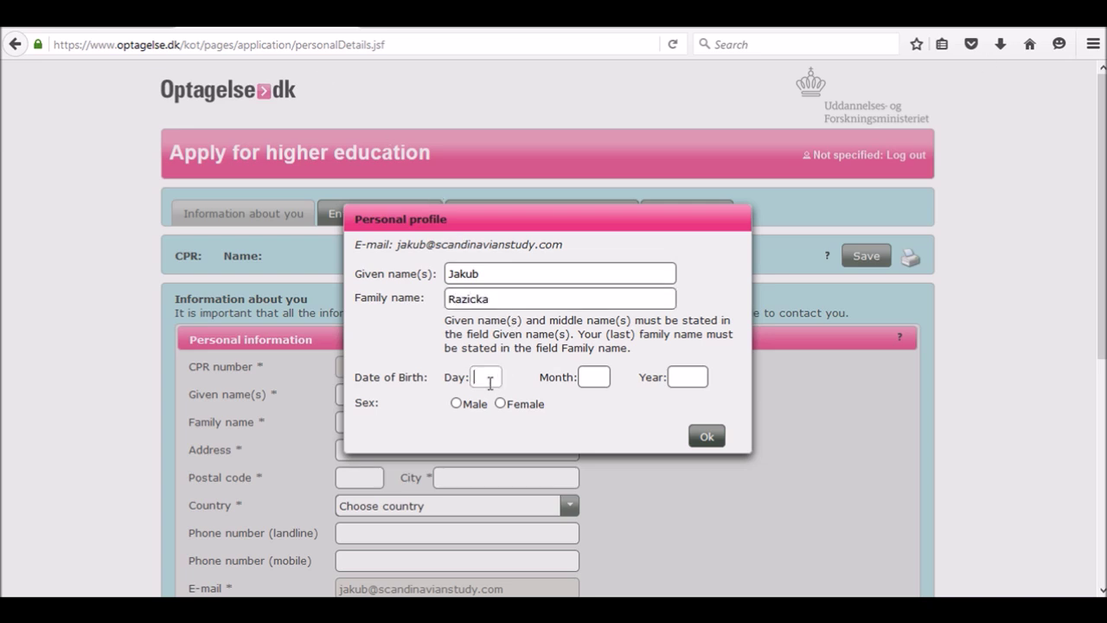
{"action": "left_click", "coordinate": [603, 376]}
{"action": "left_click", "coordinate": [683, 373]}
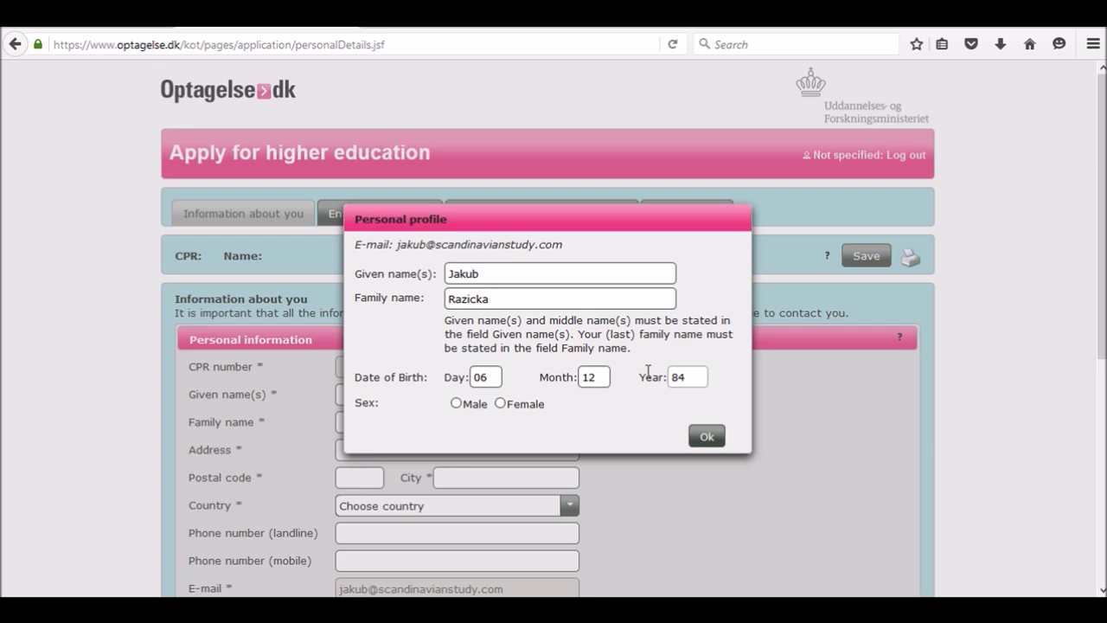
{"action": "left_click", "coordinate": [456, 403]}
{"action": "left_click", "coordinate": [708, 435]}
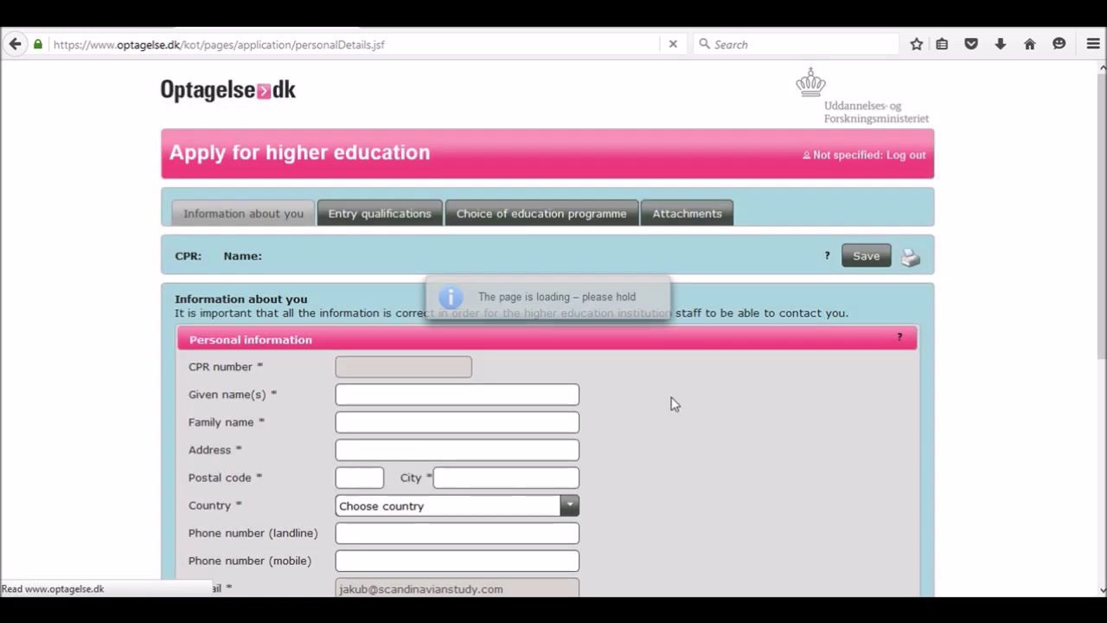
Examine the personal information, citizenship, previous admission and special Greenlandic scheme sections of the application
{"action": "scroll", "coordinate": [519, 254], "scroll_direction": "down", "scroll_amount": 2}
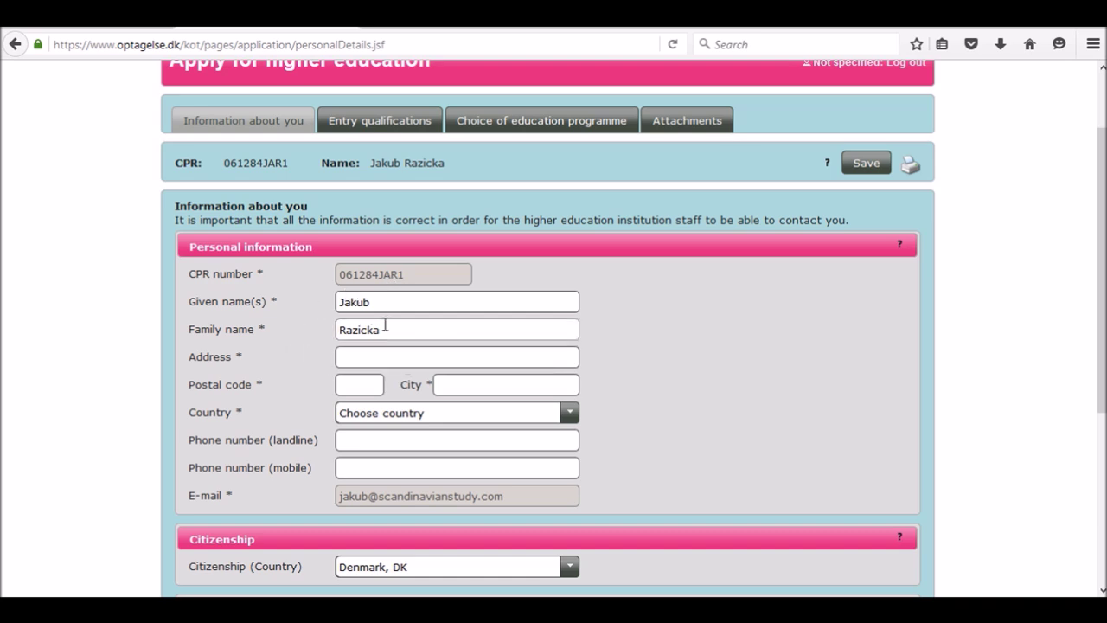
{"action": "scroll", "coordinate": [346, 320], "scroll_direction": "down", "scroll_amount": 4}
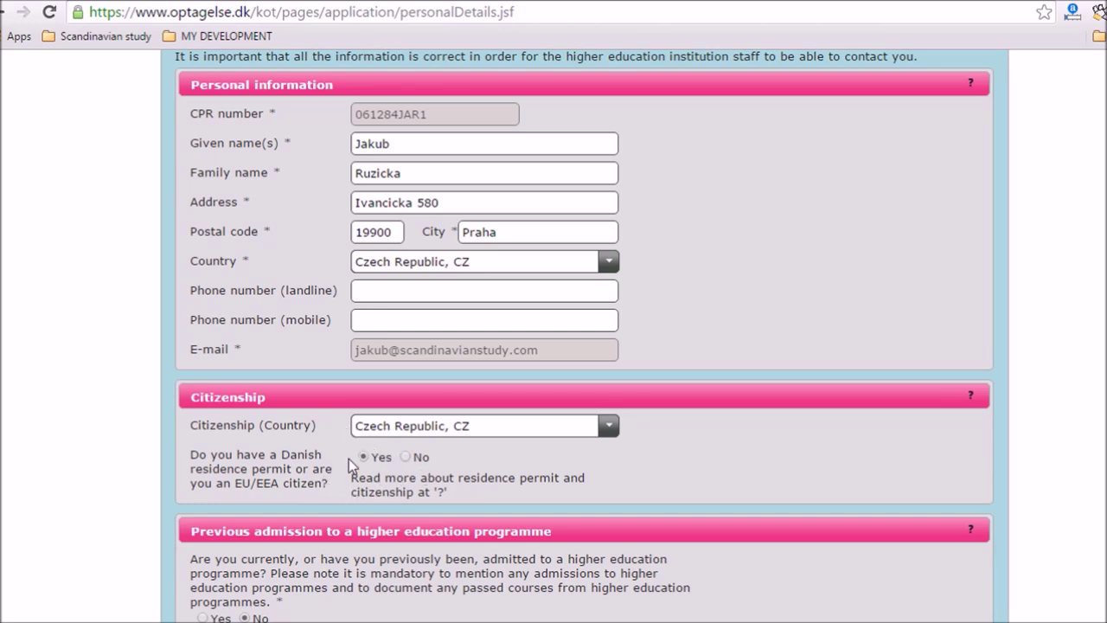
{"action": "scroll", "coordinate": [349, 458], "scroll_direction": "down", "scroll_amount": 1}
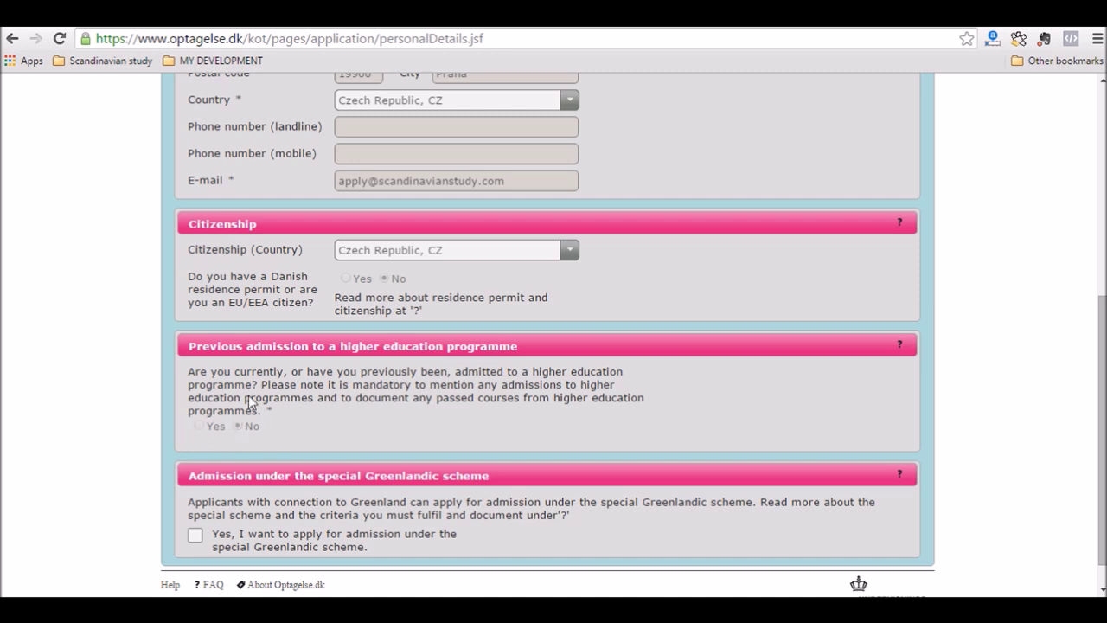
{"action": "scroll", "coordinate": [270, 391], "scroll_direction": "down", "scroll_amount": 1}
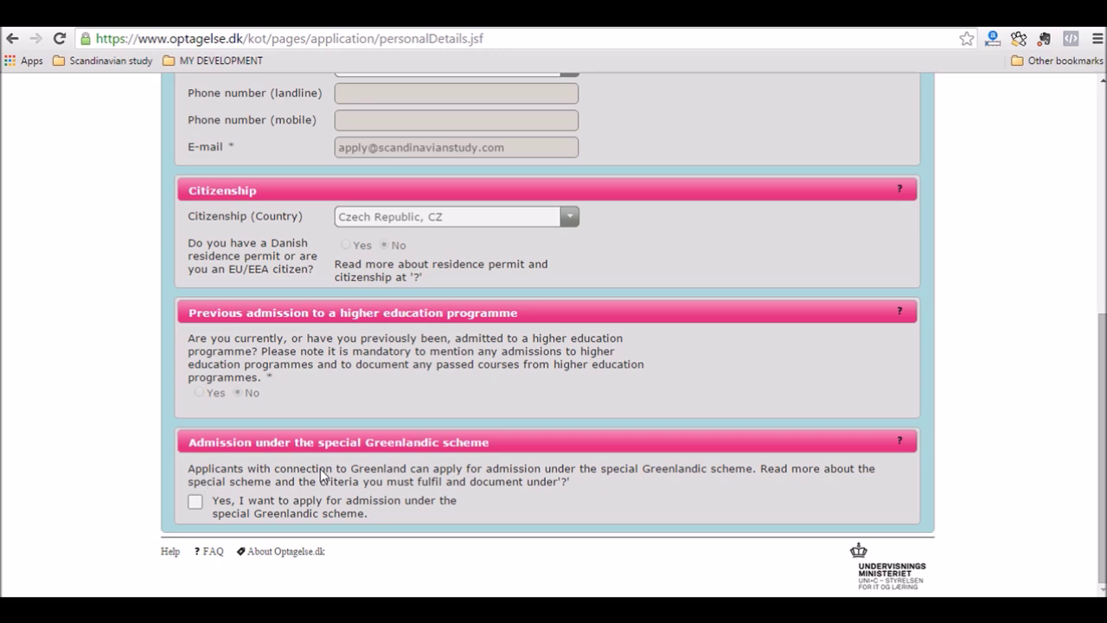
{"action": "scroll", "coordinate": [414, 486], "scroll_direction": "up", "scroll_amount": 1}
{"action": "scroll", "coordinate": [313, 500], "scroll_direction": "down", "scroll_amount": 1}
{"action": "scroll", "coordinate": [324, 497], "scroll_direction": "up", "scroll_amount": 6}
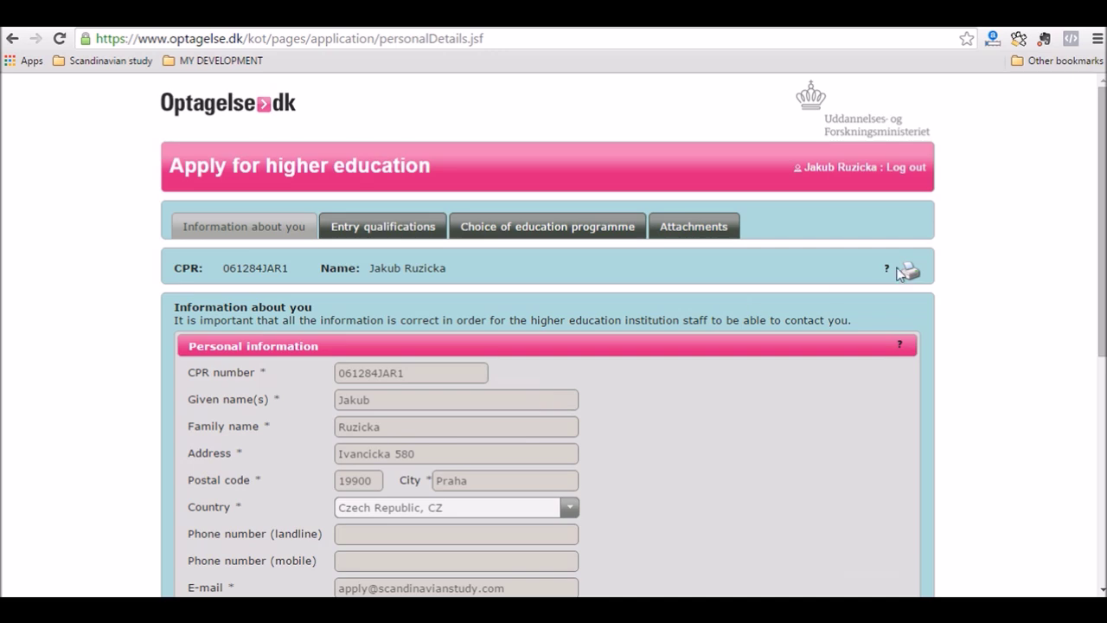
{"action": "scroll", "coordinate": [860, 288], "scroll_direction": "down", "scroll_amount": 6}
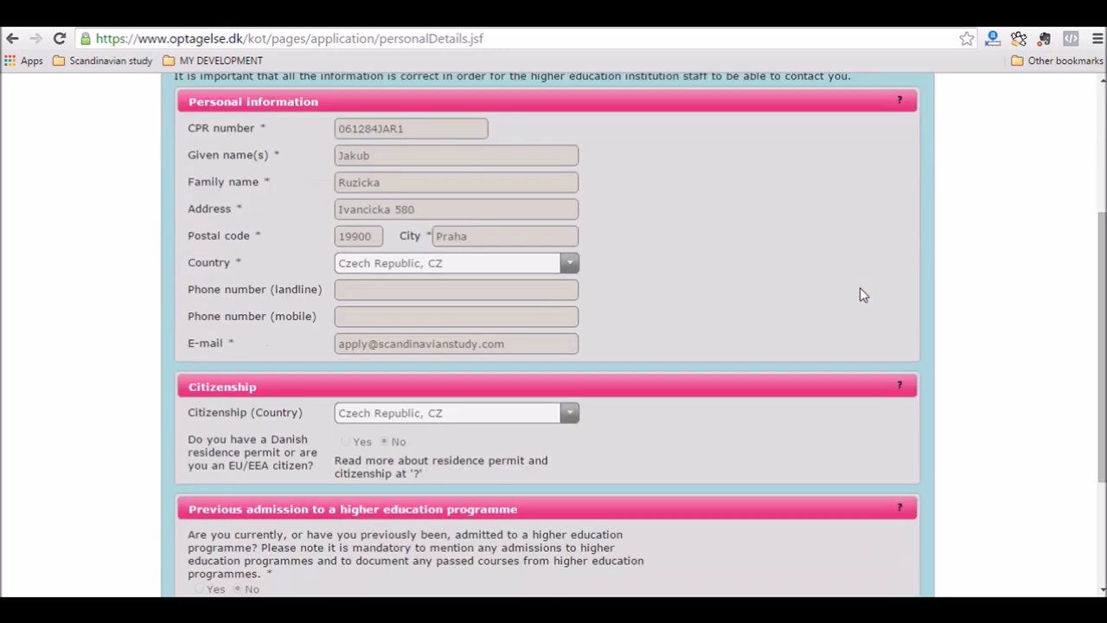
{"action": "scroll", "coordinate": [856, 290], "scroll_direction": "up", "scroll_amount": 6}
Compare the entry qualifications page with the applicant information page, including its citizenship and previous admission sections
{"action": "left_click", "coordinate": [377, 230]}
{"action": "left_click", "coordinate": [253, 229]}
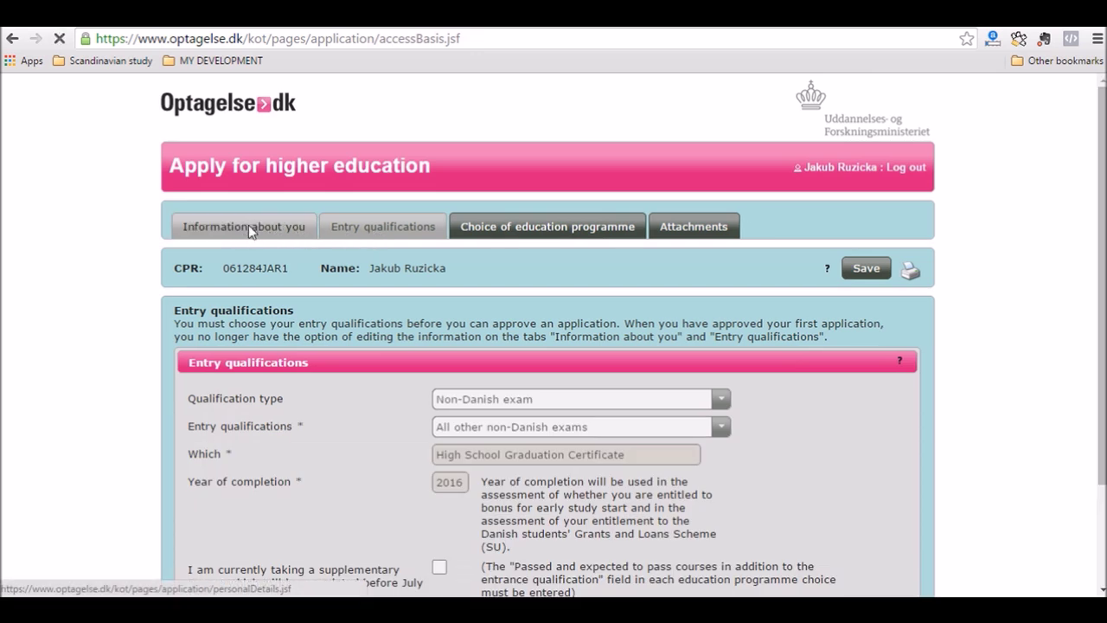
{"action": "left_click", "coordinate": [357, 230]}
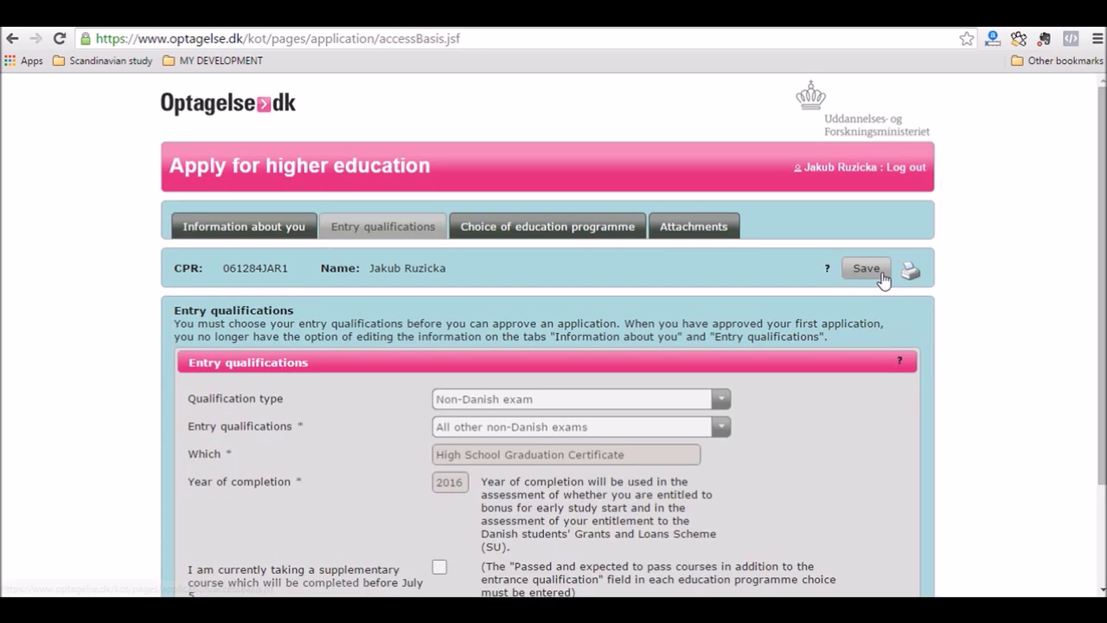
{"action": "left_click", "coordinate": [222, 234]}
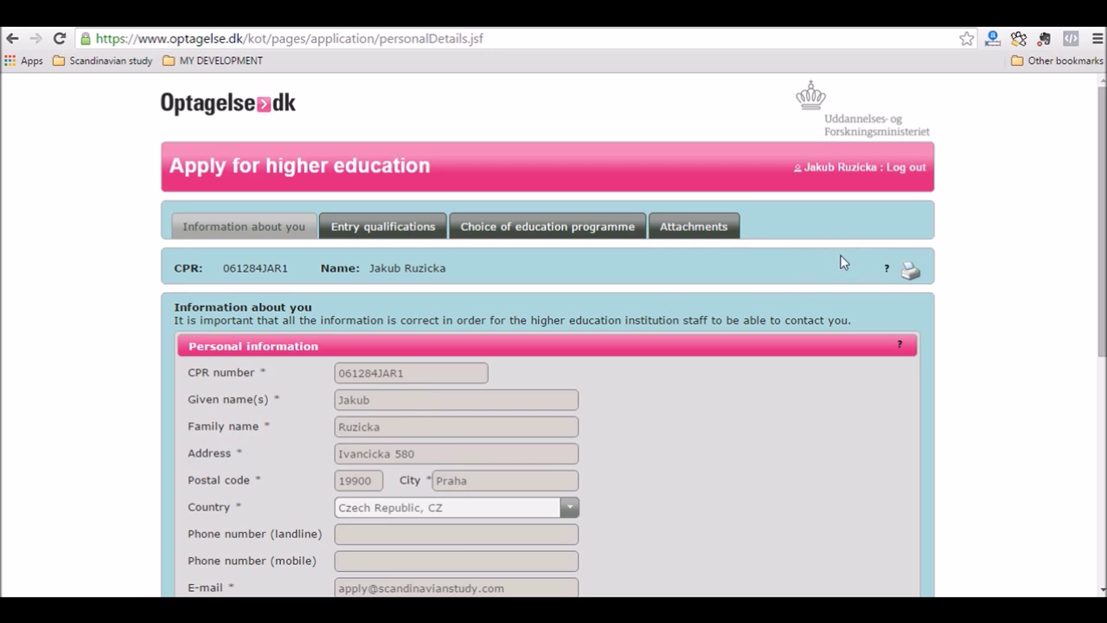
{"action": "scroll", "coordinate": [353, 420], "scroll_direction": "down", "scroll_amount": 4}
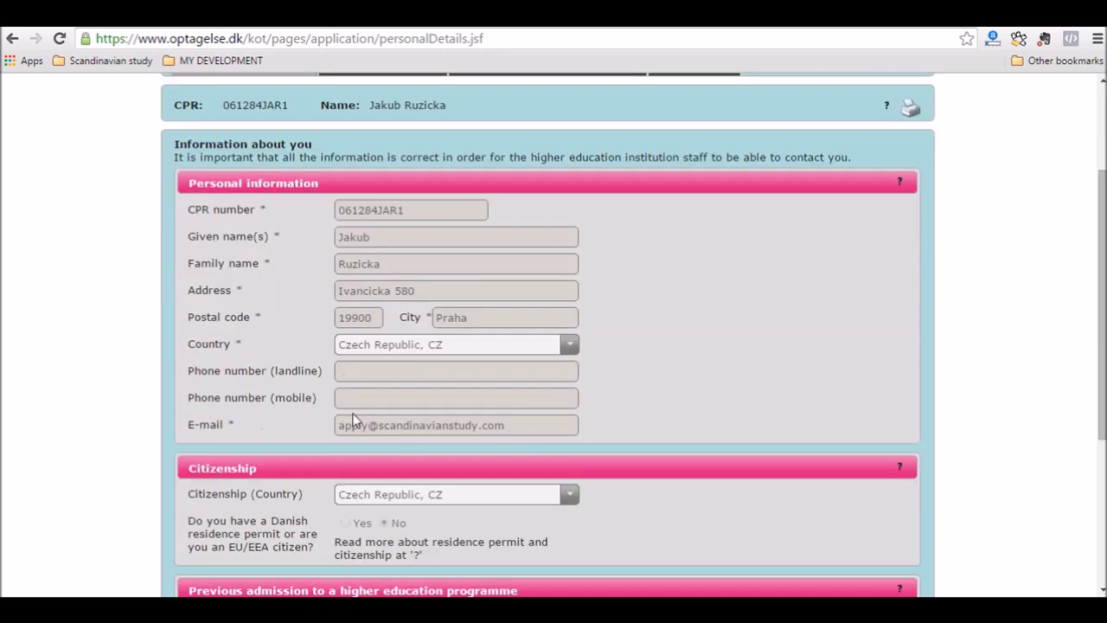
{"action": "scroll", "coordinate": [354, 420], "scroll_direction": "up", "scroll_amount": 4}
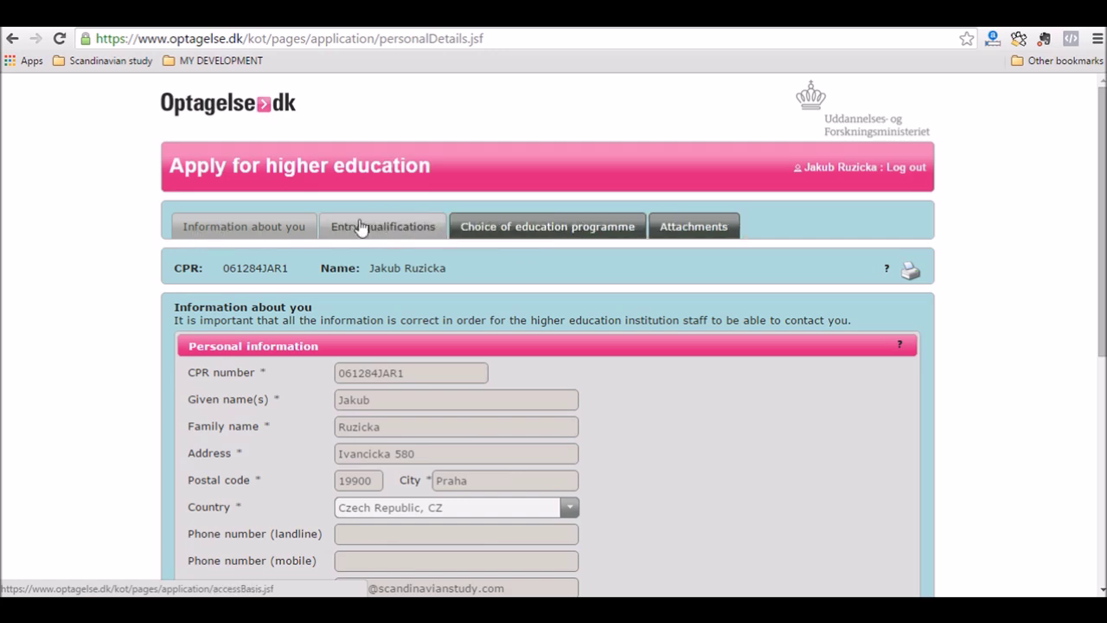
{"action": "scroll", "coordinate": [235, 230], "scroll_direction": "down", "scroll_amount": 5}
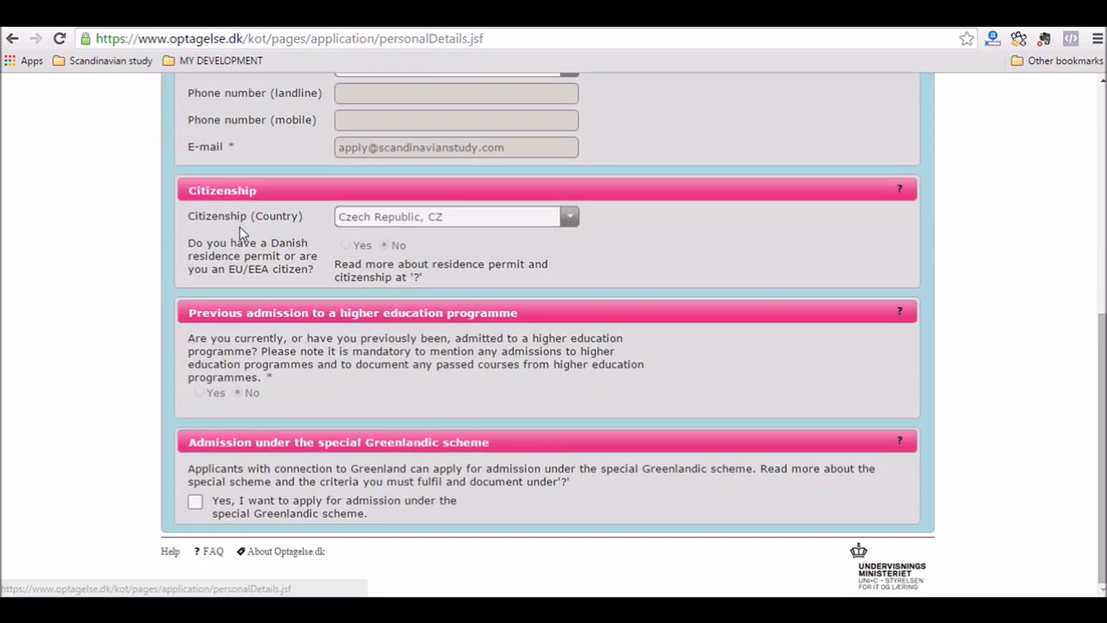
{"action": "scroll", "coordinate": [237, 227], "scroll_direction": "up", "scroll_amount": 5}
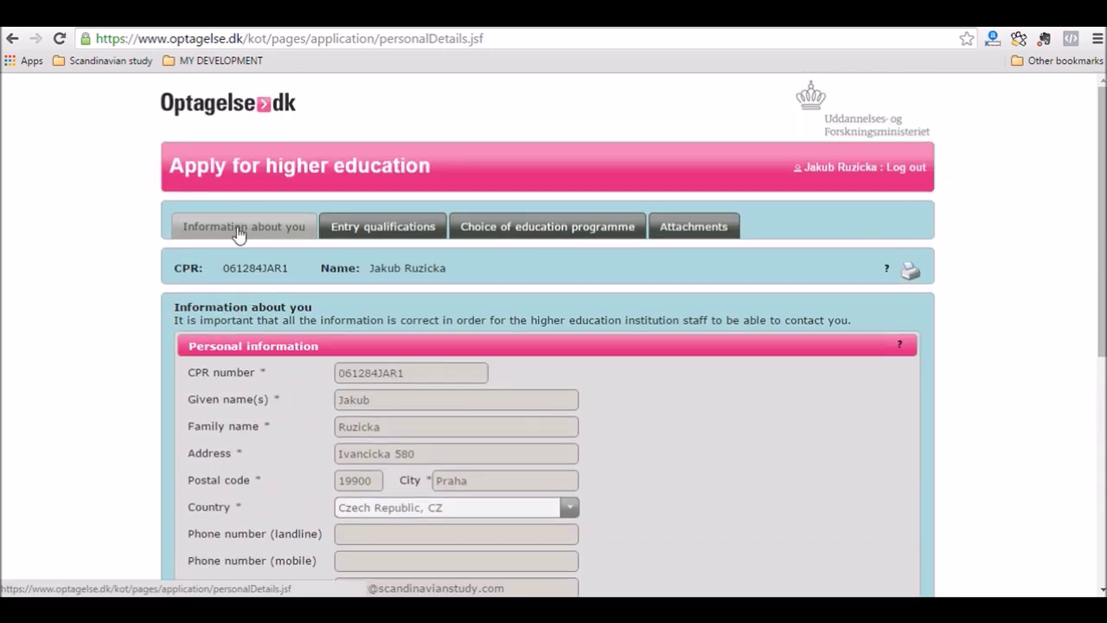
Review the entry qualifications page down to the supplementary course options and save it
{"action": "left_click", "coordinate": [383, 233]}
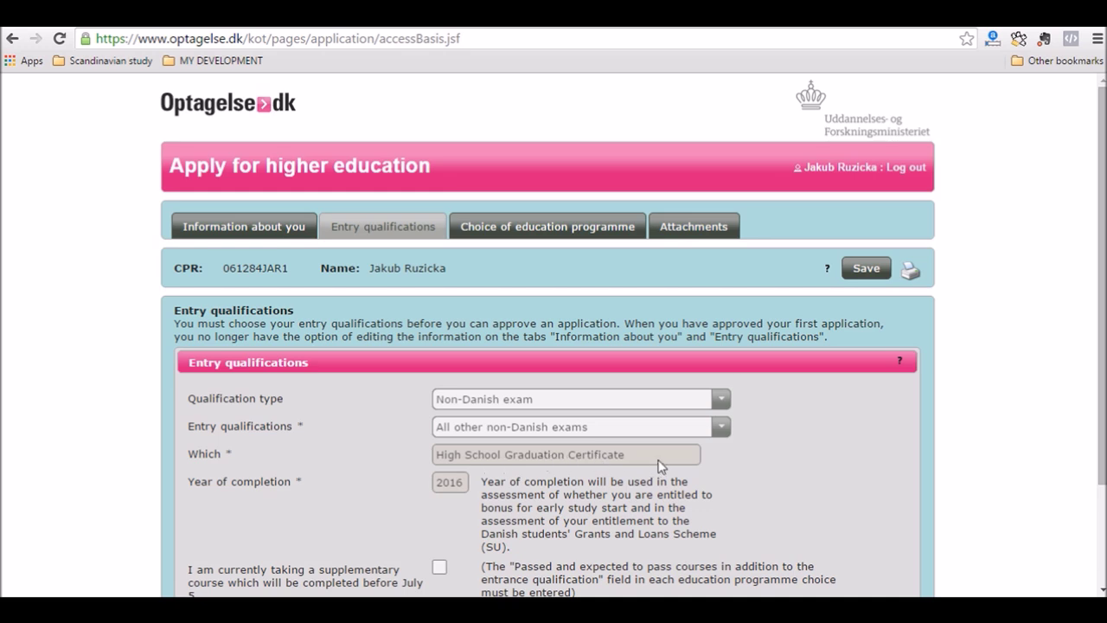
{"action": "scroll", "coordinate": [657, 466], "scroll_direction": "down", "scroll_amount": 3}
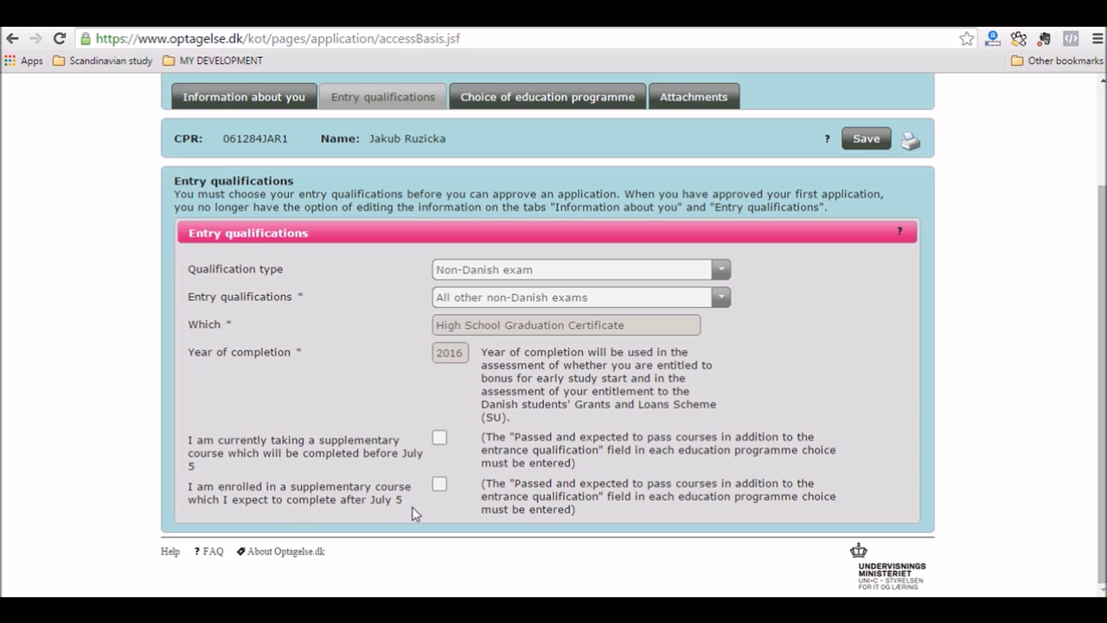
{"action": "scroll", "coordinate": [510, 488], "scroll_direction": "up", "scroll_amount": 3}
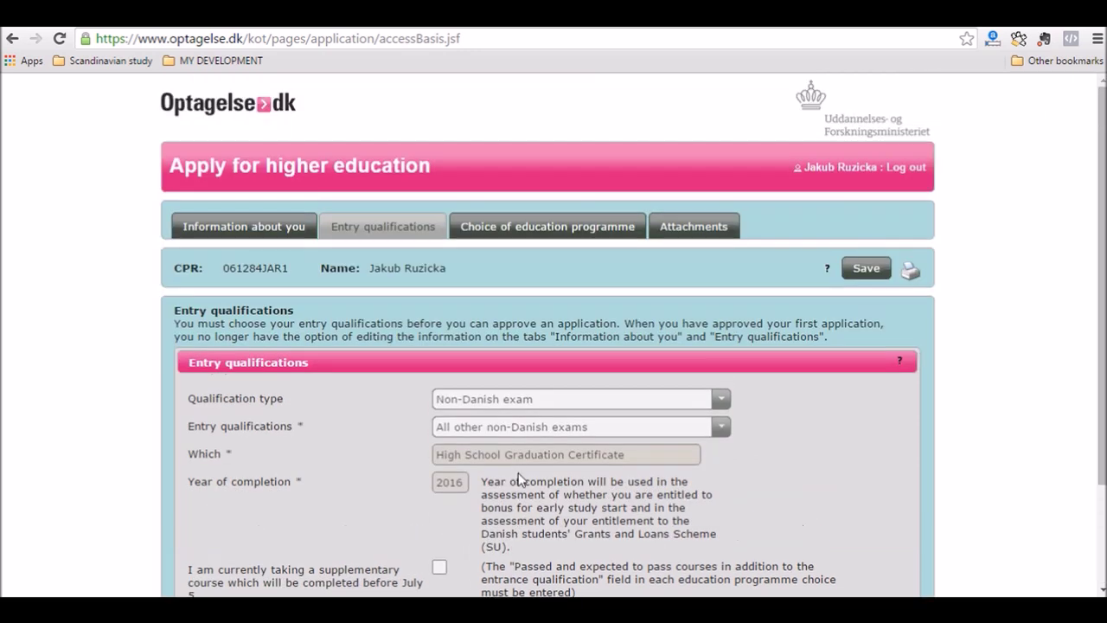
{"action": "left_click", "coordinate": [865, 270]}
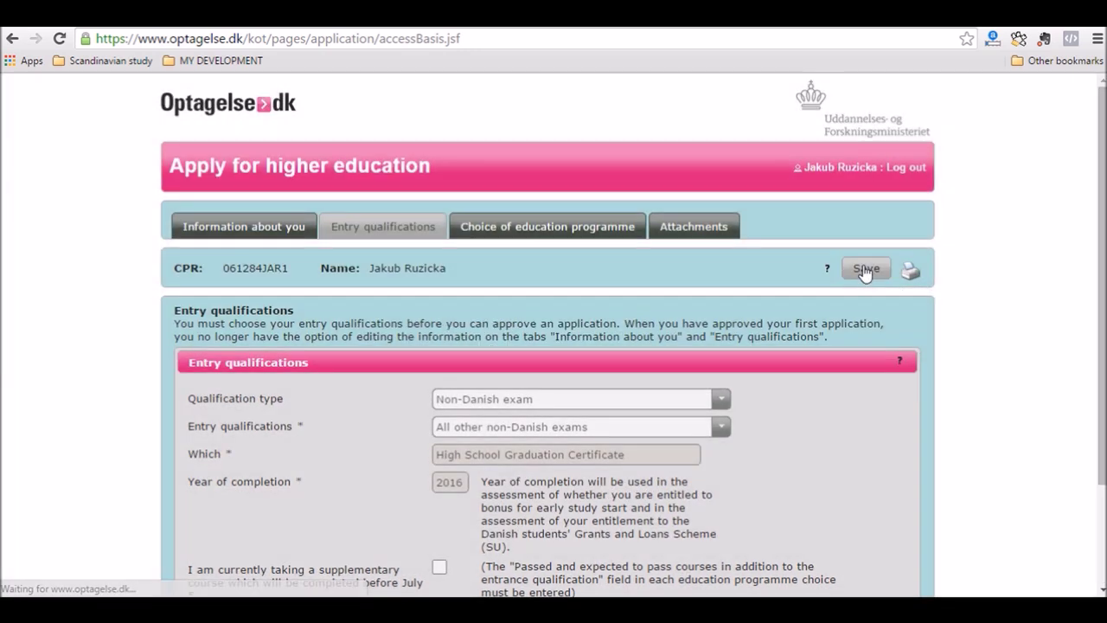
Go through the programme choice instructions and the priority list, and start adding a programme to the list
{"action": "left_click", "coordinate": [506, 233]}
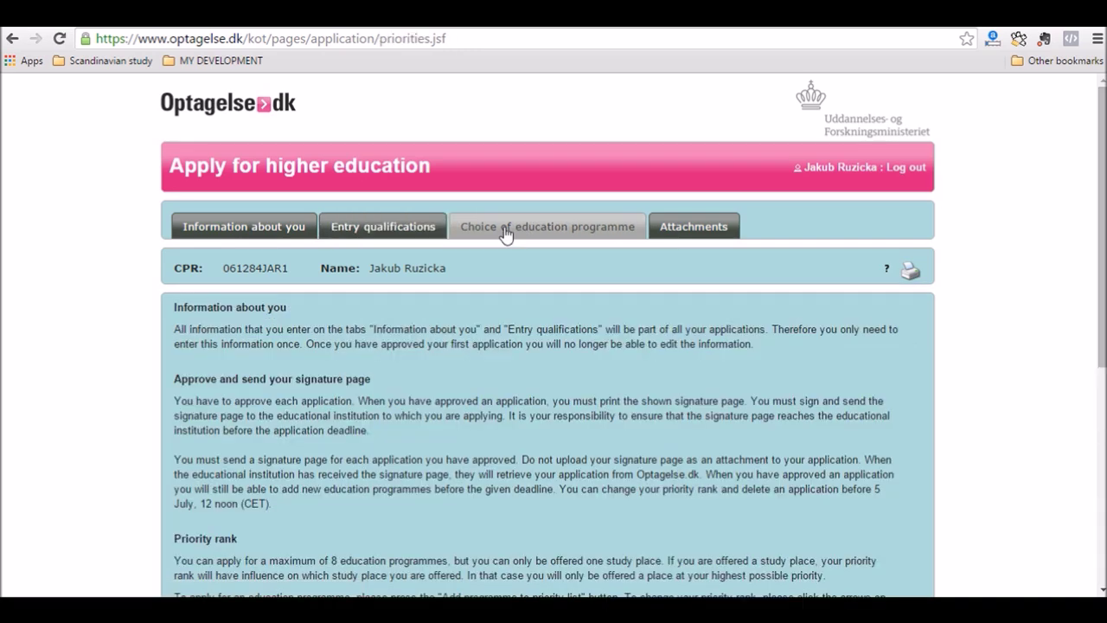
{"action": "scroll", "coordinate": [506, 233], "scroll_direction": "down", "scroll_amount": 4}
{"action": "scroll", "coordinate": [504, 227], "scroll_direction": "down", "scroll_amount": 1}
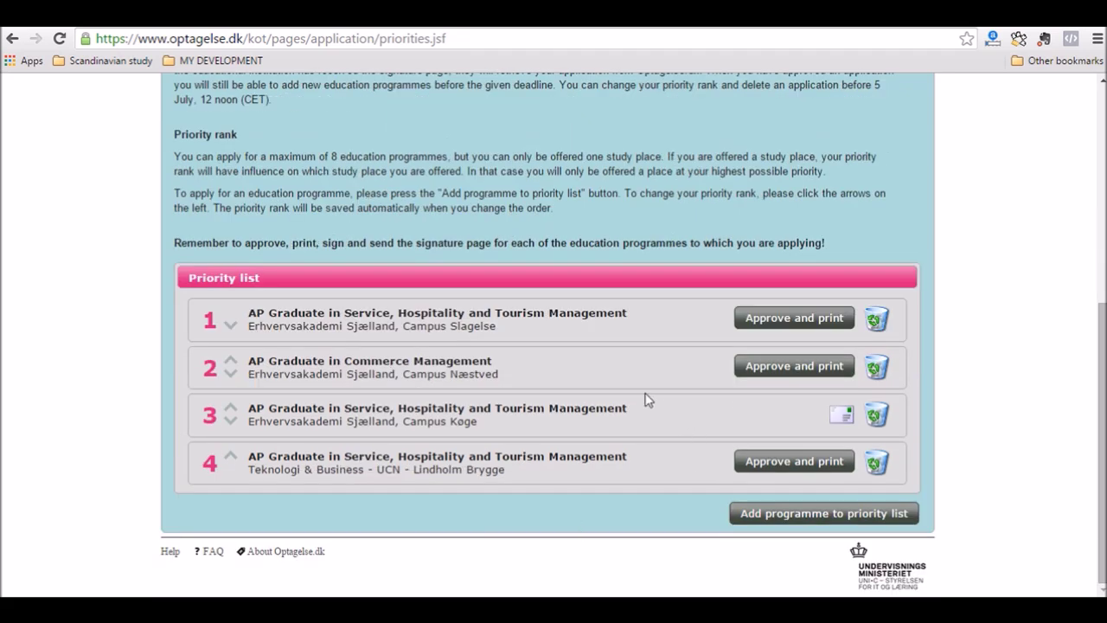
{"action": "scroll", "coordinate": [382, 268], "scroll_direction": "up", "scroll_amount": 3}
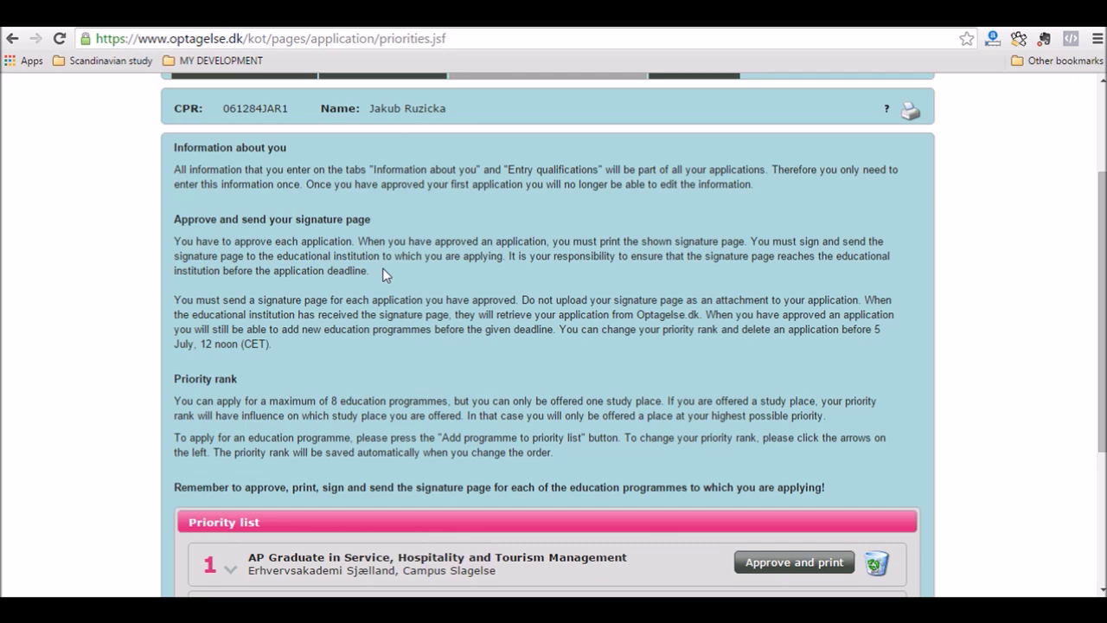
{"action": "scroll", "coordinate": [385, 273], "scroll_direction": "up", "scroll_amount": 2}
{"action": "scroll", "coordinate": [384, 269], "scroll_direction": "down", "scroll_amount": 4}
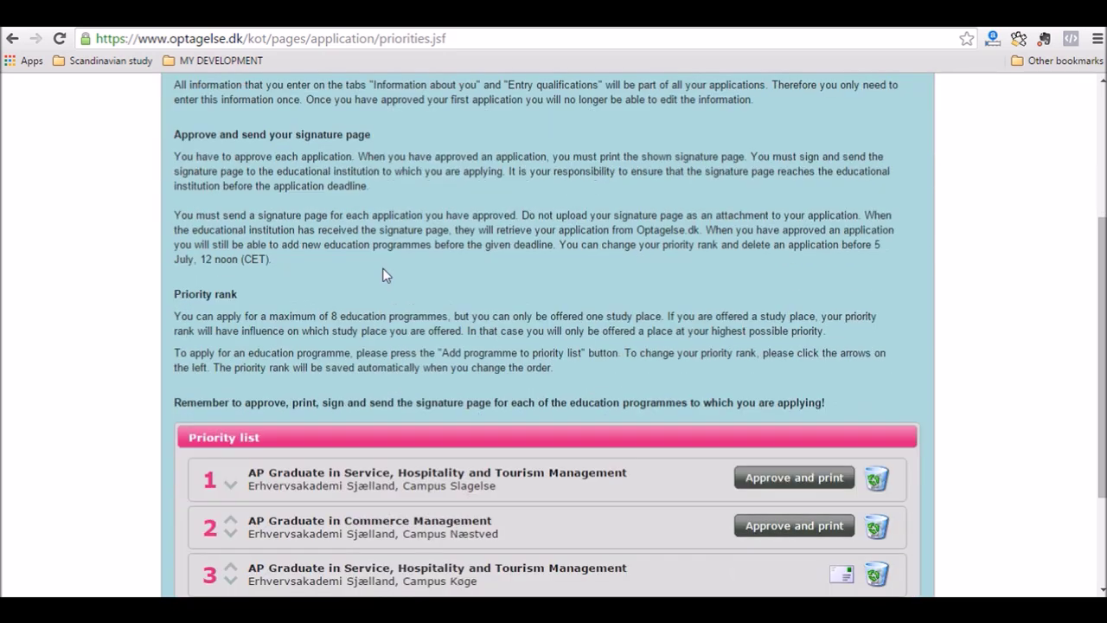
{"action": "scroll", "coordinate": [384, 269], "scroll_direction": "down", "scroll_amount": 1}
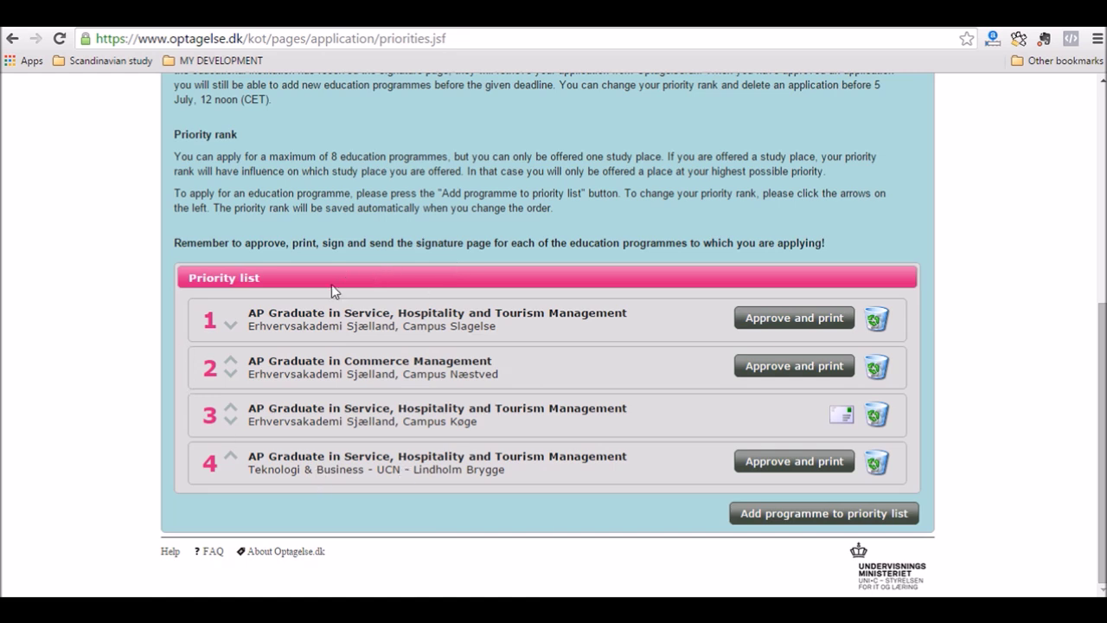
{"action": "left_click", "coordinate": [772, 519]}
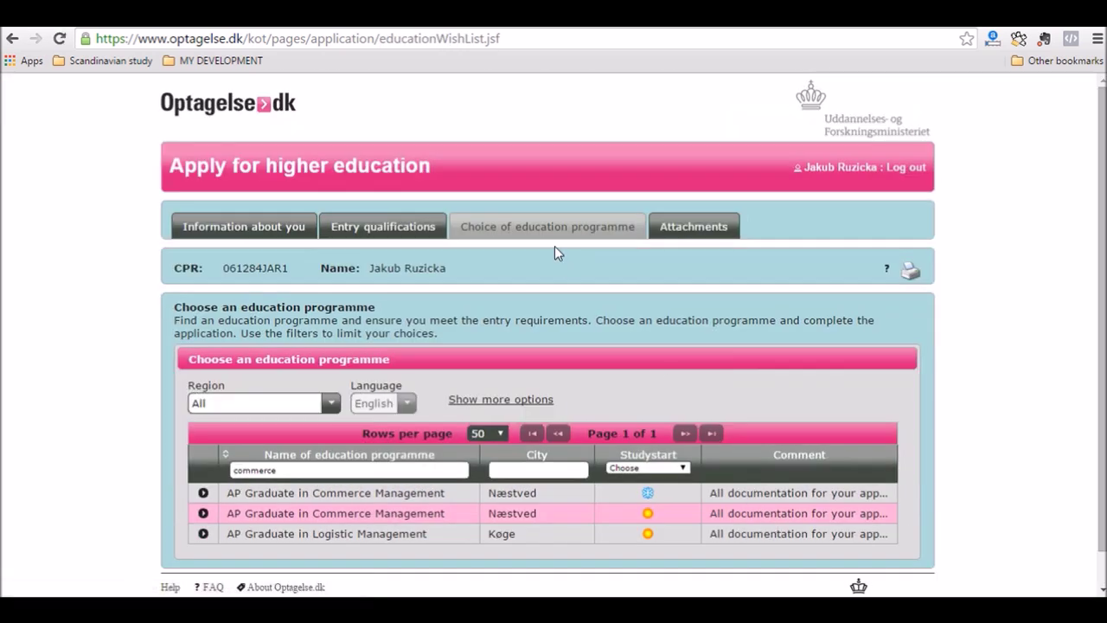
Clear the "commerce" filter on the education programme name
{"action": "scroll", "coordinate": [555, 246], "scroll_direction": "down", "scroll_amount": 1}
{"action": "left_click", "coordinate": [314, 433]}
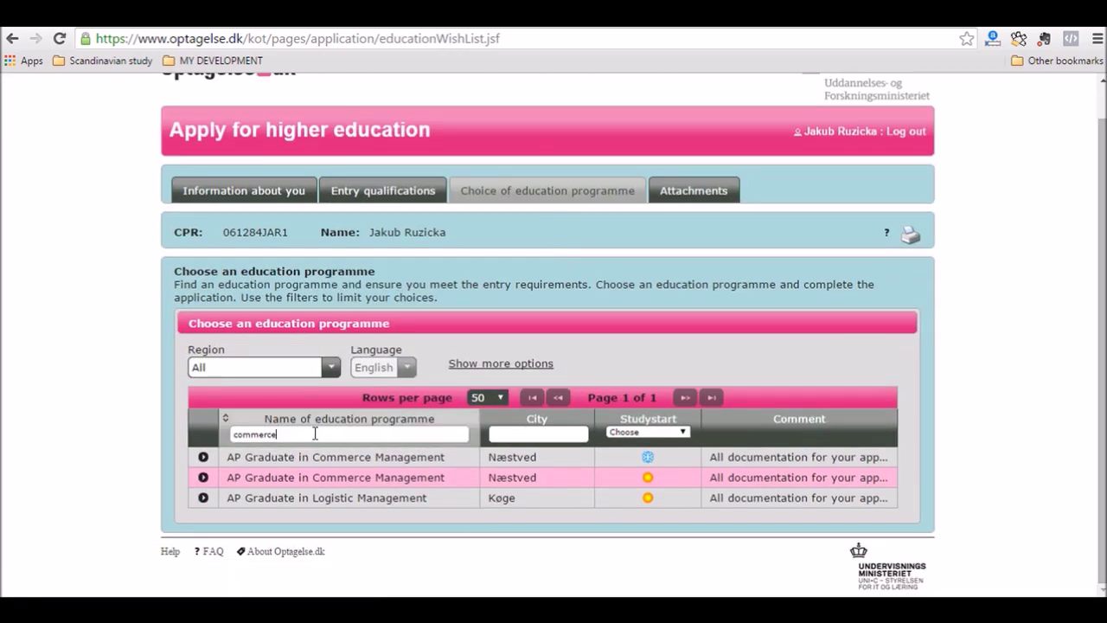
{"action": "key", "text": "BackSpace"}
{"action": "key", "text": "BackSpace"}
{"action": "key", "text": "BackSpace"}
{"action": "key", "text": "BackSpace"}
{"action": "key", "text": "BackSpace"}
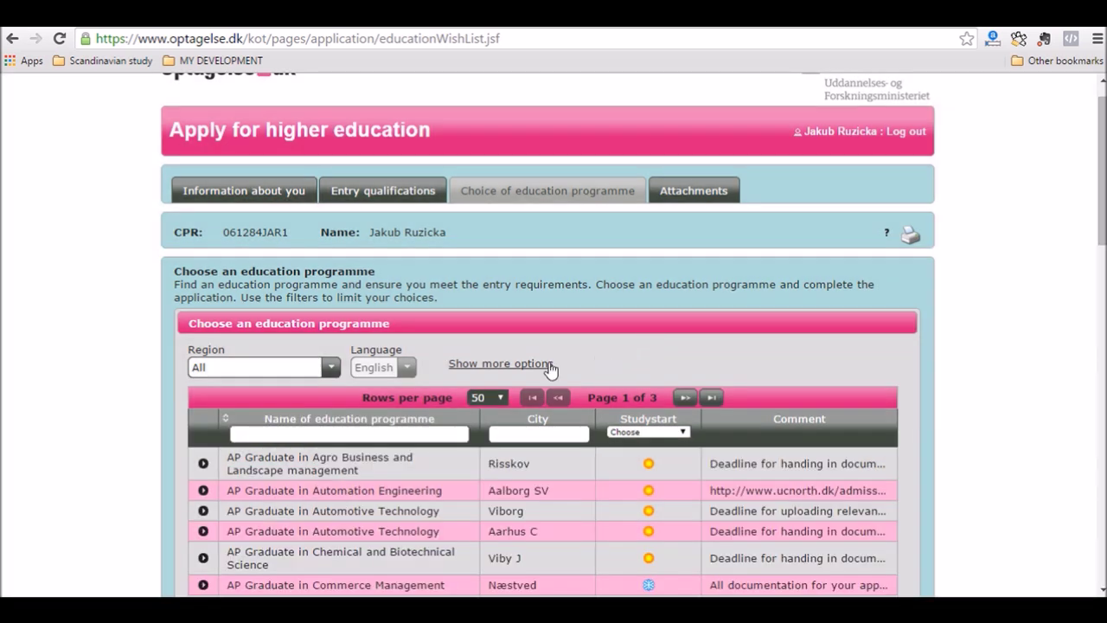
Show 500 rows per page in the education programme list and skim through the full list
{"action": "left_click", "coordinate": [500, 398]}
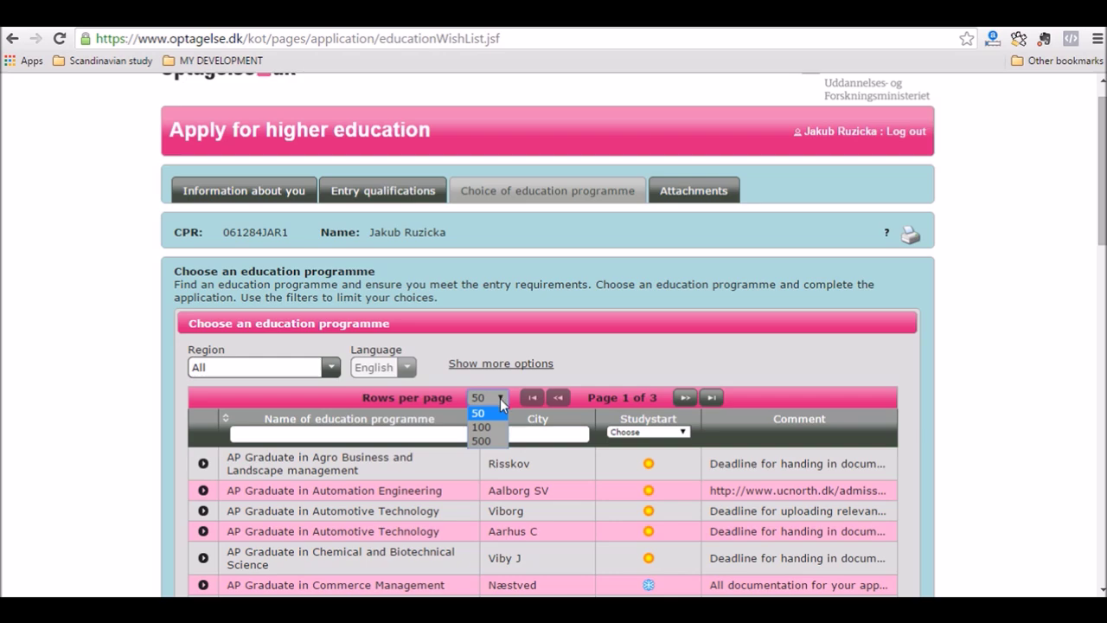
{"action": "left_click", "coordinate": [482, 441]}
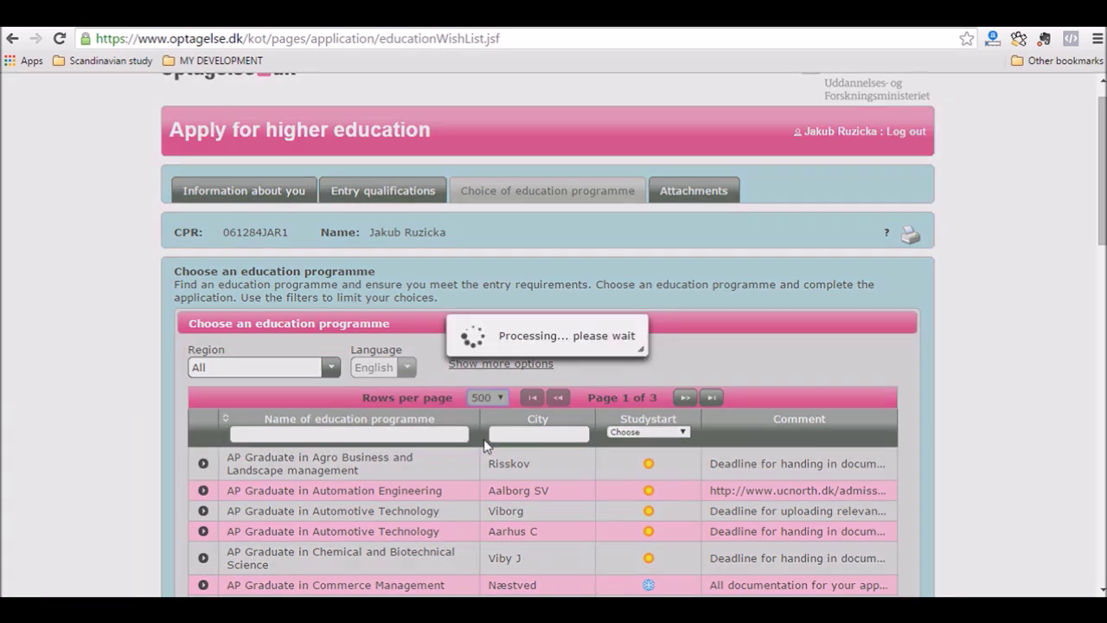
{"action": "scroll", "coordinate": [909, 345], "scroll_direction": "down", "scroll_amount": 18}
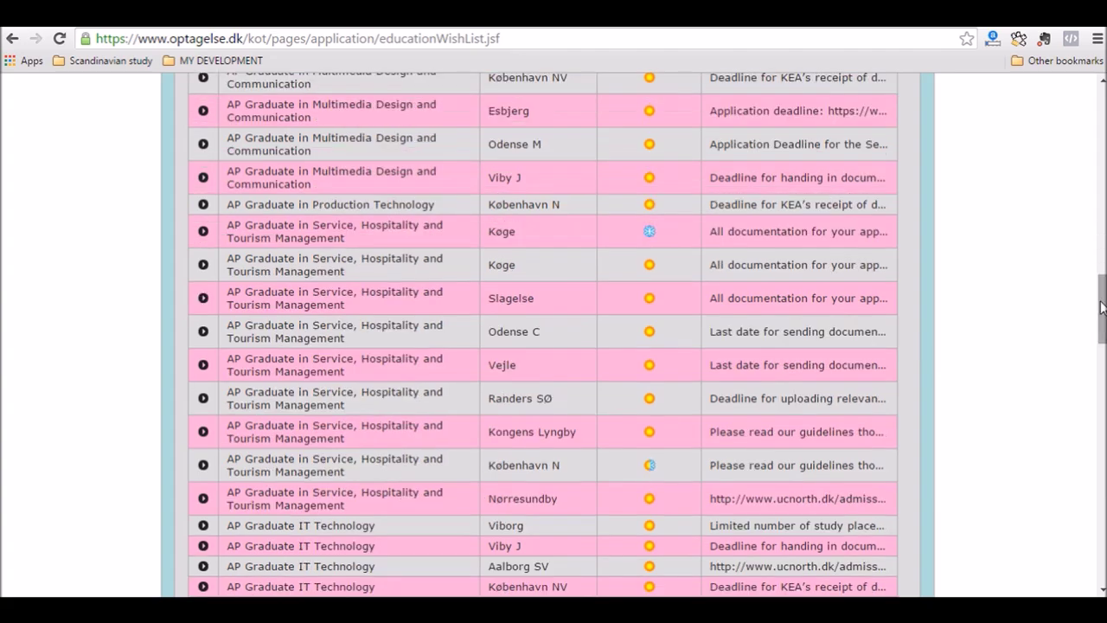
{"action": "left_click_drag", "start_coordinate": [1102, 307], "coordinate": [1082, 118]}
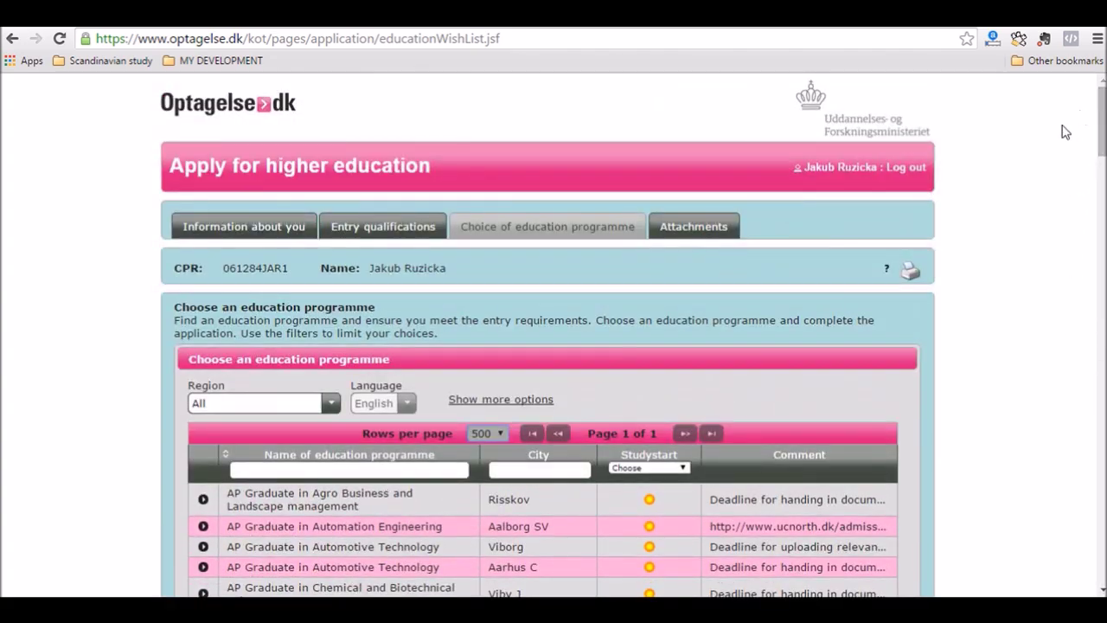
Examine the programme list with its cities, study starts and comments, from Agro Business down to the IT Technology programmes
{"action": "scroll", "coordinate": [852, 327], "scroll_direction": "down", "scroll_amount": 3}
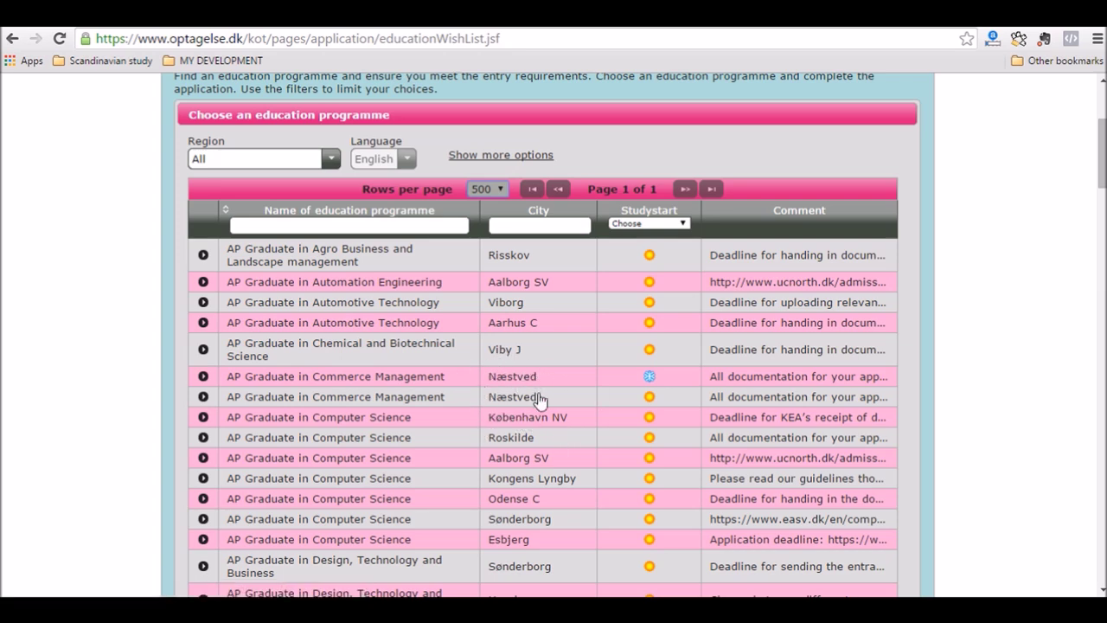
{"action": "scroll", "coordinate": [499, 424], "scroll_direction": "down", "scroll_amount": 1}
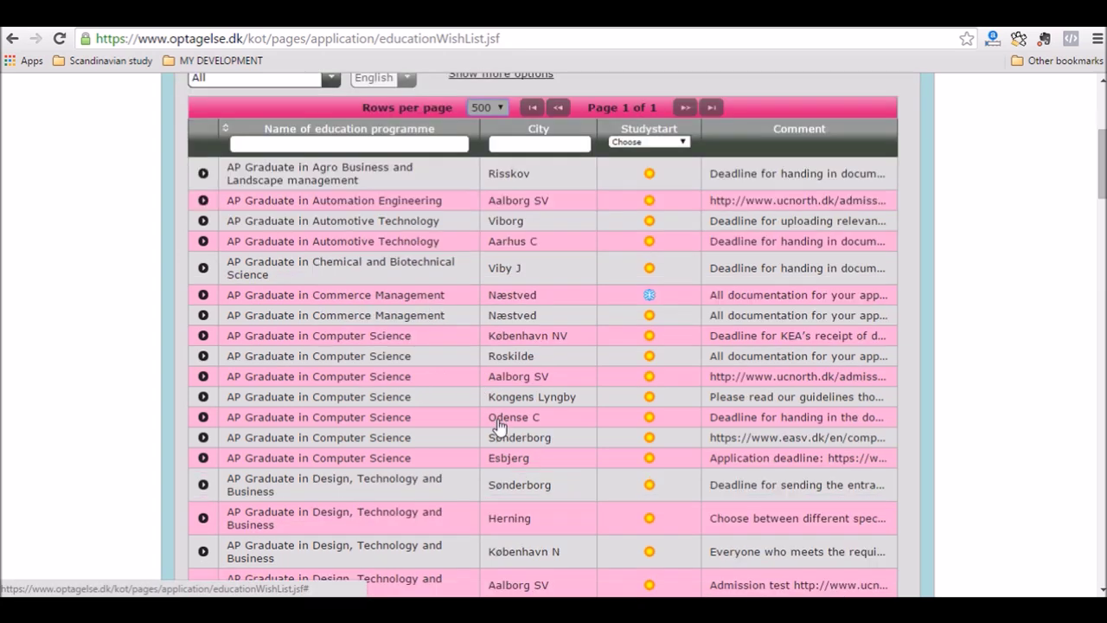
{"action": "scroll", "coordinate": [499, 423], "scroll_direction": "down", "scroll_amount": 1}
{"action": "scroll", "coordinate": [499, 424], "scroll_direction": "up", "scroll_amount": 2}
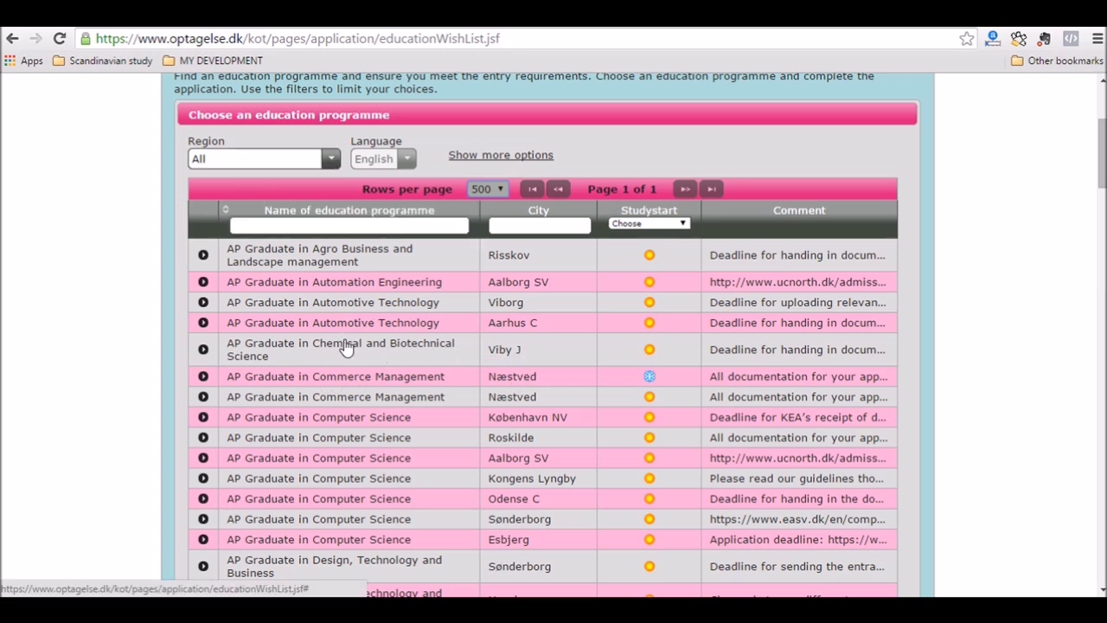
{"action": "scroll", "coordinate": [389, 352], "scroll_direction": "up", "scroll_amount": 2}
{"action": "scroll", "coordinate": [391, 352], "scroll_direction": "down", "scroll_amount": 1}
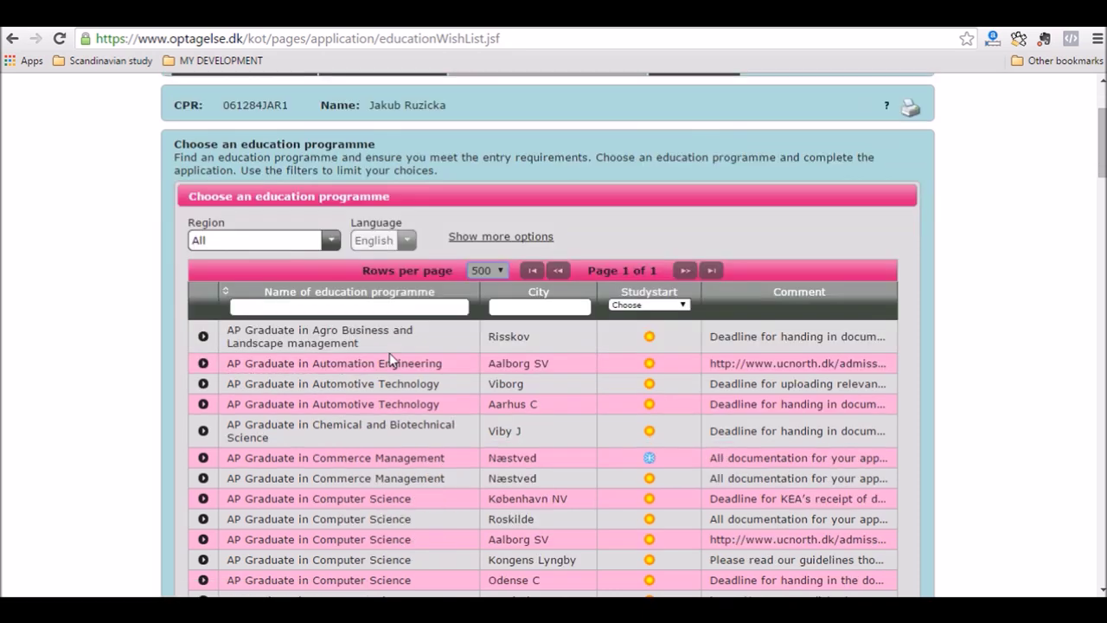
{"action": "scroll", "coordinate": [389, 353], "scroll_direction": "down", "scroll_amount": 2}
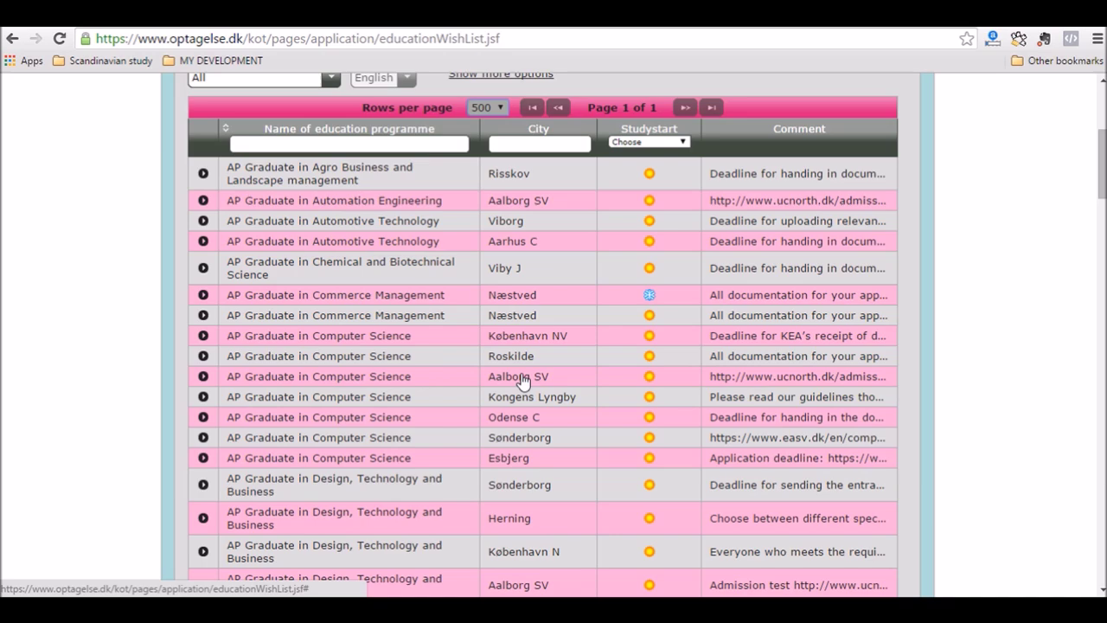
{"action": "scroll", "coordinate": [449, 350], "scroll_direction": "down", "scroll_amount": 6}
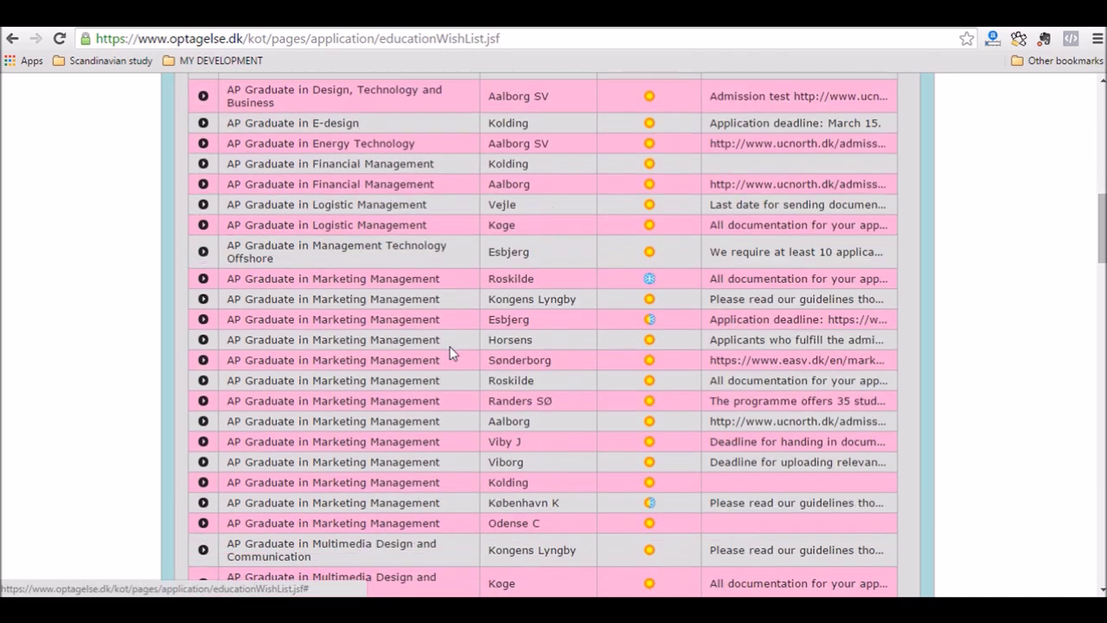
{"action": "scroll", "coordinate": [450, 352], "scroll_direction": "down", "scroll_amount": 7}
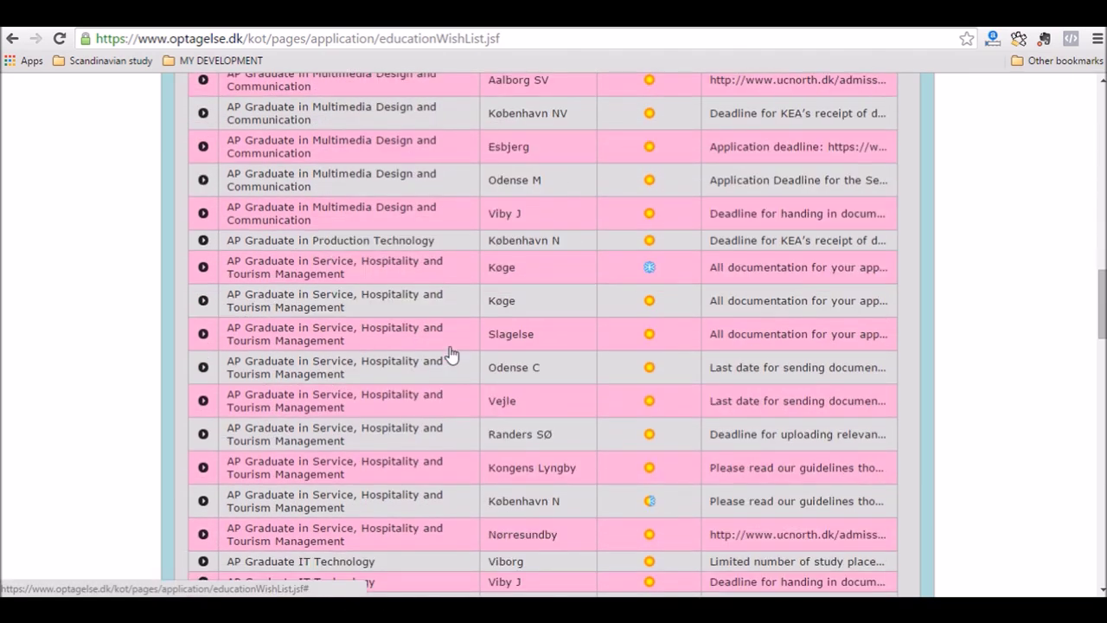
{"action": "scroll", "coordinate": [593, 378], "scroll_direction": "down", "scroll_amount": 1}
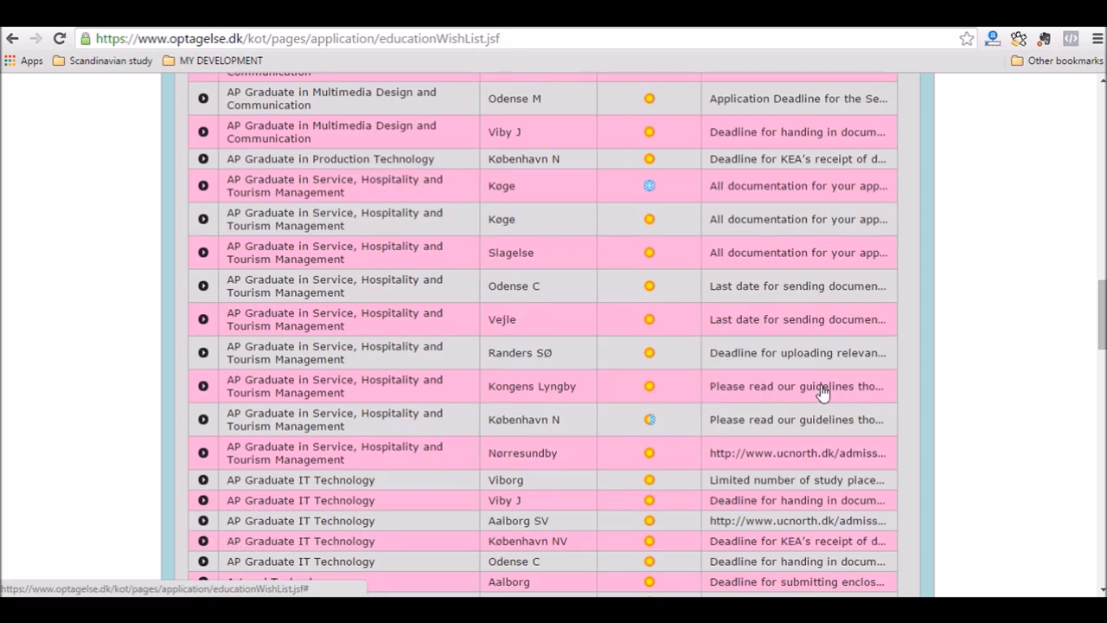
Review the details of the AP Graduate in Service, Hospitality and Tourism Management in Vejle and choose that programme
{"action": "left_click", "coordinate": [270, 317]}
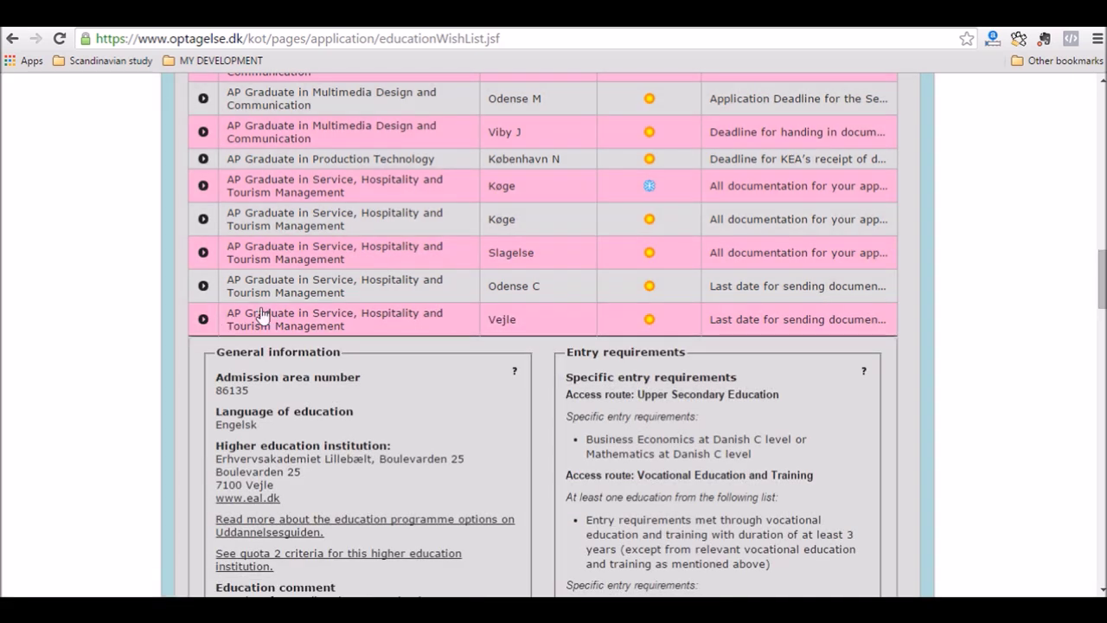
{"action": "scroll", "coordinate": [304, 301], "scroll_direction": "down", "scroll_amount": 5}
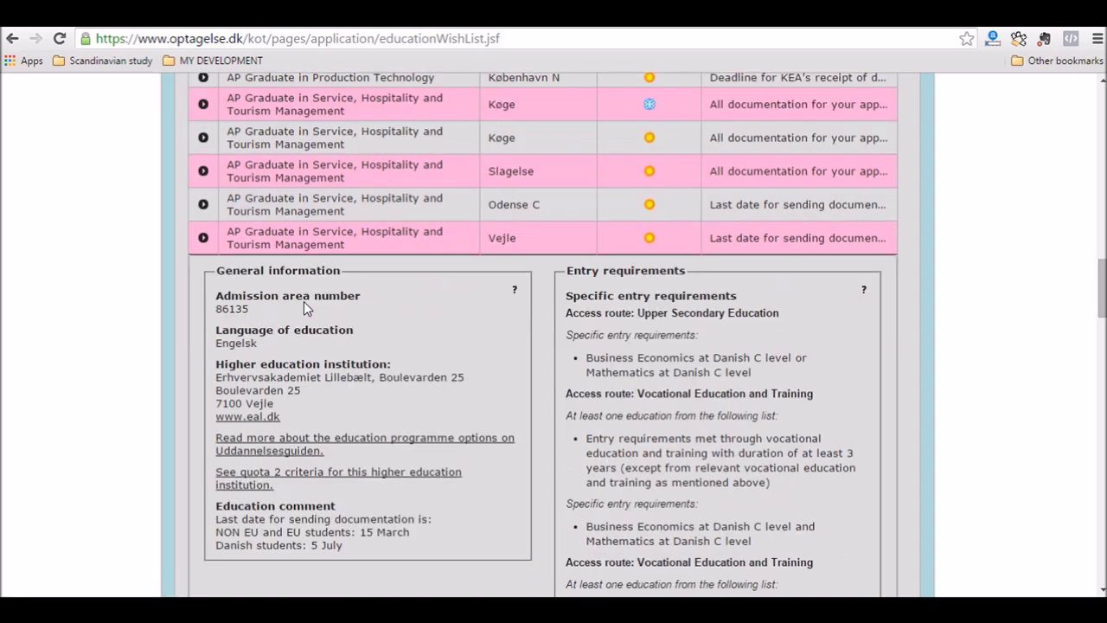
{"action": "scroll", "coordinate": [305, 300], "scroll_direction": "down", "scroll_amount": 3}
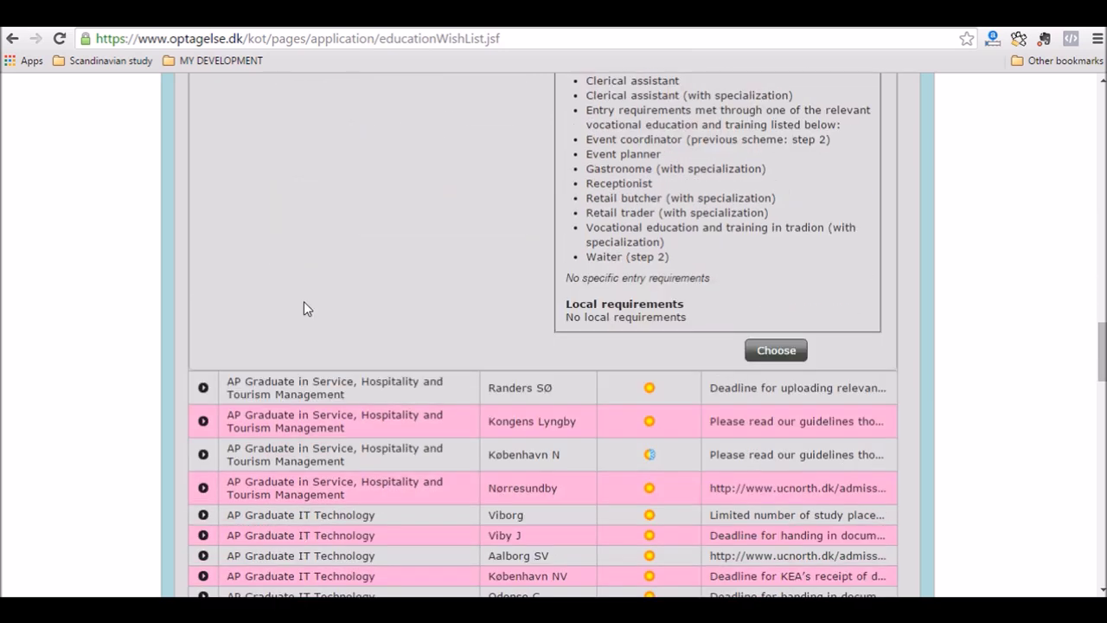
{"action": "left_click", "coordinate": [772, 348]}
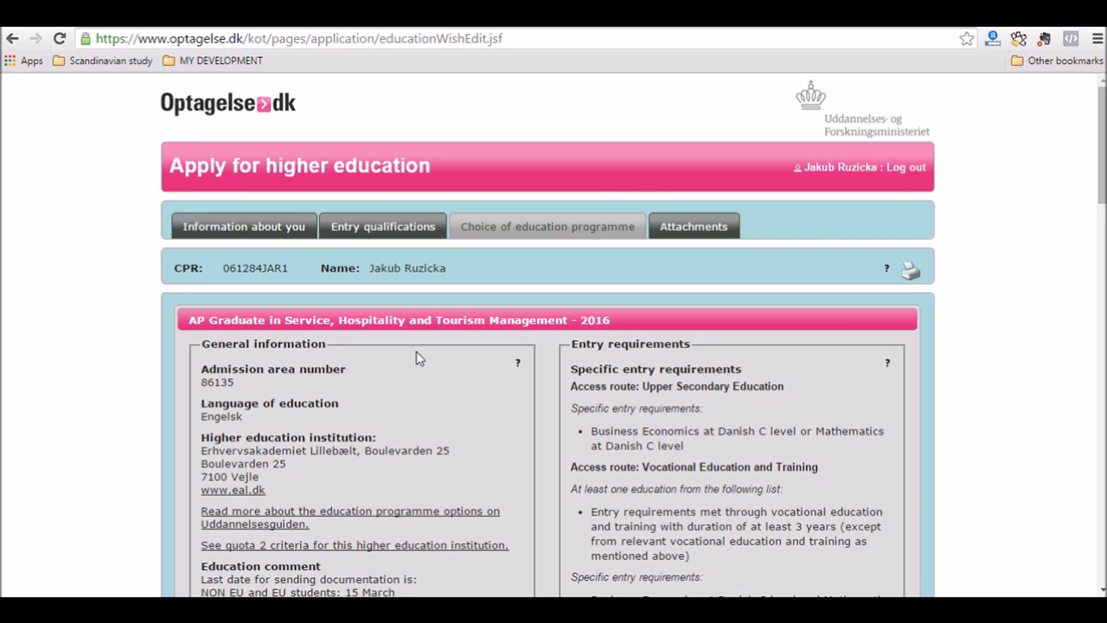
Answer No to the standby place, No to pre-approved admission and Yes to having or expecting a qualifying diploma
{"action": "scroll", "coordinate": [416, 351], "scroll_direction": "down", "scroll_amount": 4}
{"action": "scroll", "coordinate": [416, 351], "scroll_direction": "down", "scroll_amount": 1}
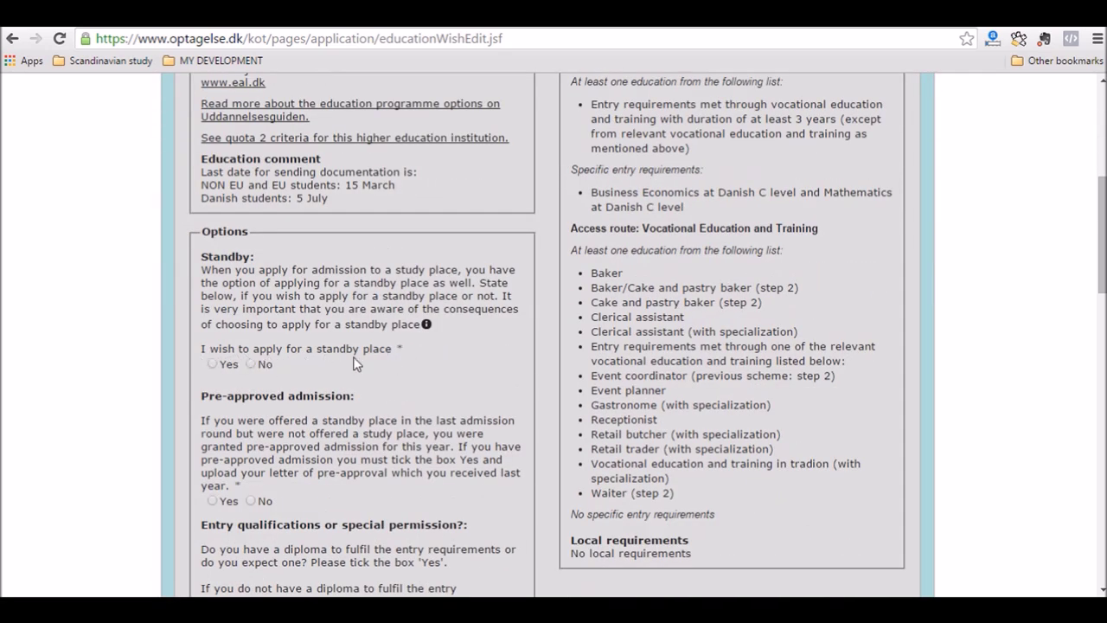
{"action": "left_click", "coordinate": [250, 364]}
{"action": "scroll", "coordinate": [344, 387], "scroll_direction": "down", "scroll_amount": 1}
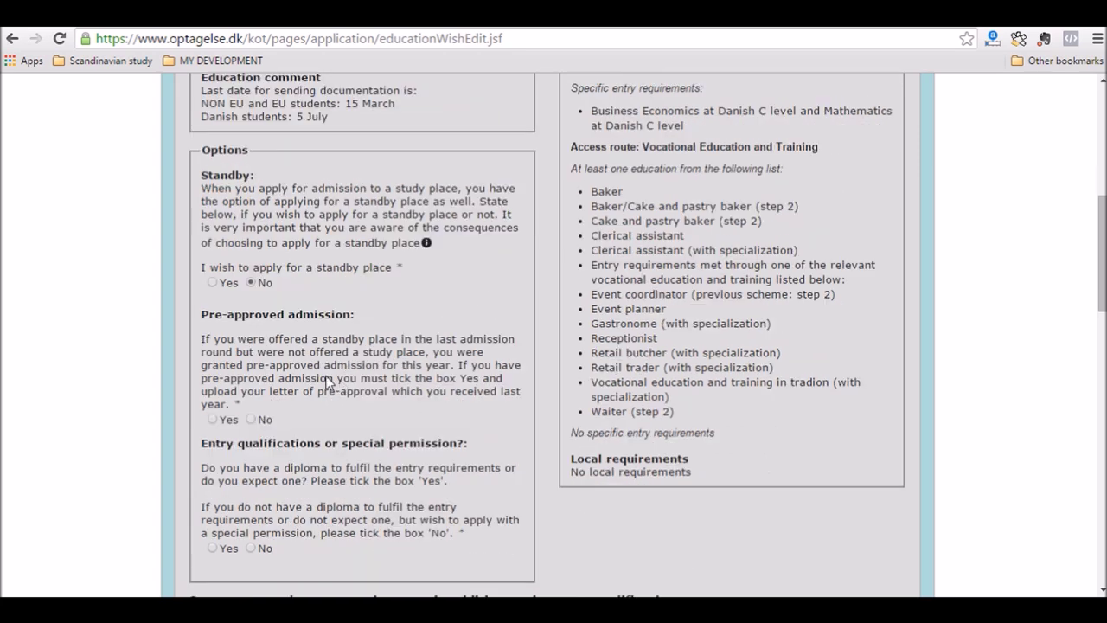
{"action": "left_click", "coordinate": [251, 420]}
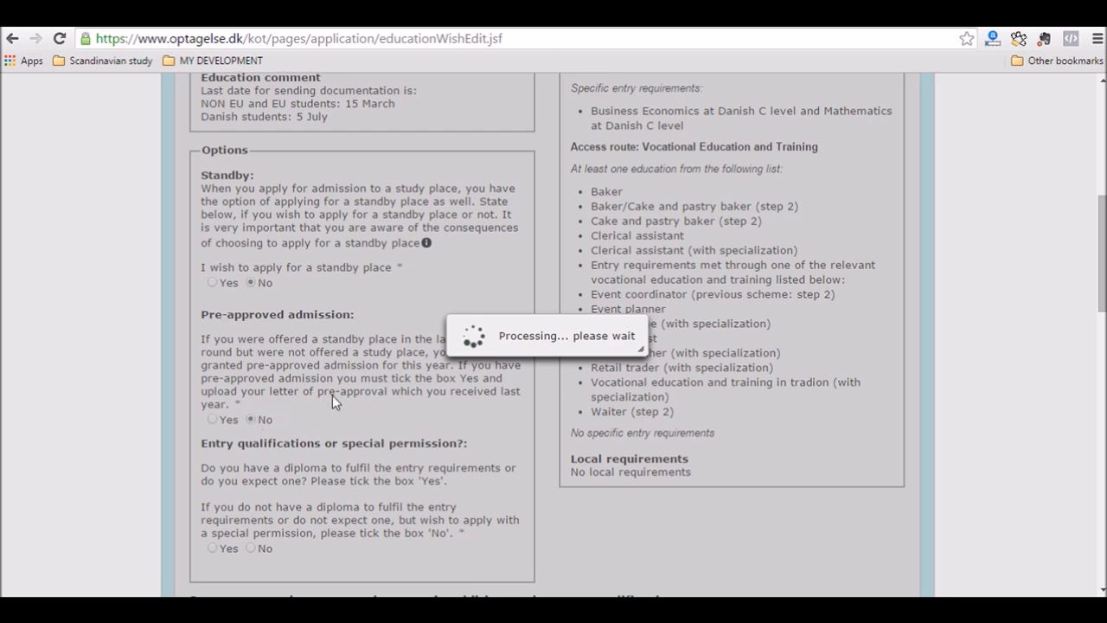
{"action": "scroll", "coordinate": [387, 399], "scroll_direction": "down", "scroll_amount": 2}
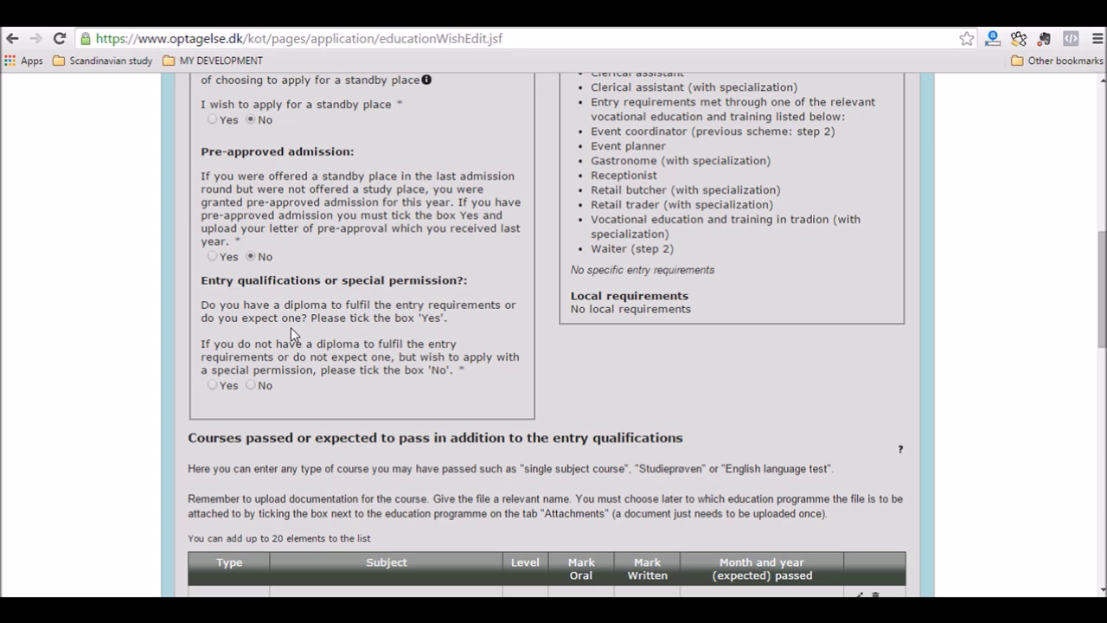
{"action": "left_click", "coordinate": [211, 386]}
Skim the rest of the programme form, from the courses beyond the entry qualifications to the attachment section
{"action": "scroll", "coordinate": [300, 373], "scroll_direction": "down", "scroll_amount": 3}
{"action": "scroll", "coordinate": [300, 374], "scroll_direction": "down", "scroll_amount": 7}
{"action": "scroll", "coordinate": [300, 376], "scroll_direction": "up", "scroll_amount": 6}
{"action": "scroll", "coordinate": [300, 377], "scroll_direction": "up", "scroll_amount": 3}
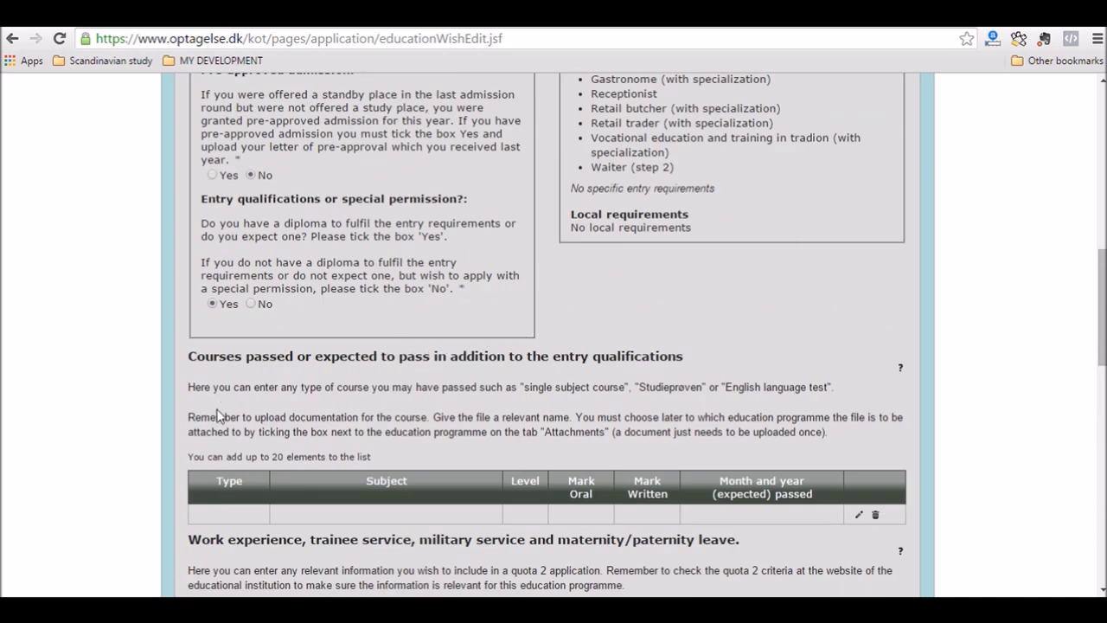
{"action": "scroll", "coordinate": [530, 385], "scroll_direction": "down", "scroll_amount": 3}
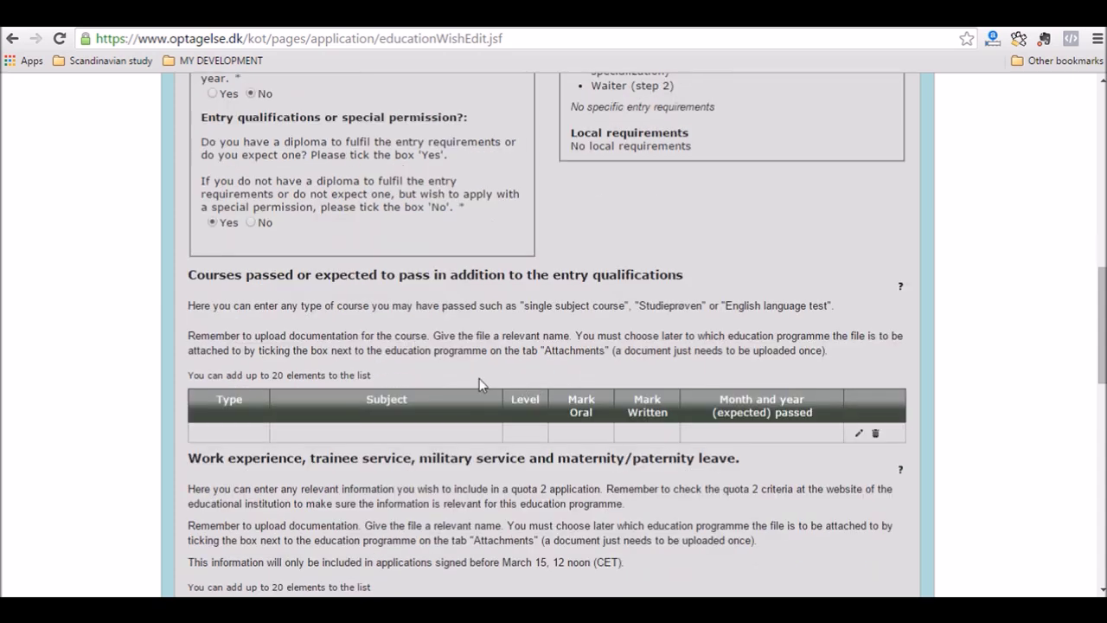
{"action": "scroll", "coordinate": [423, 378], "scroll_direction": "down", "scroll_amount": 7}
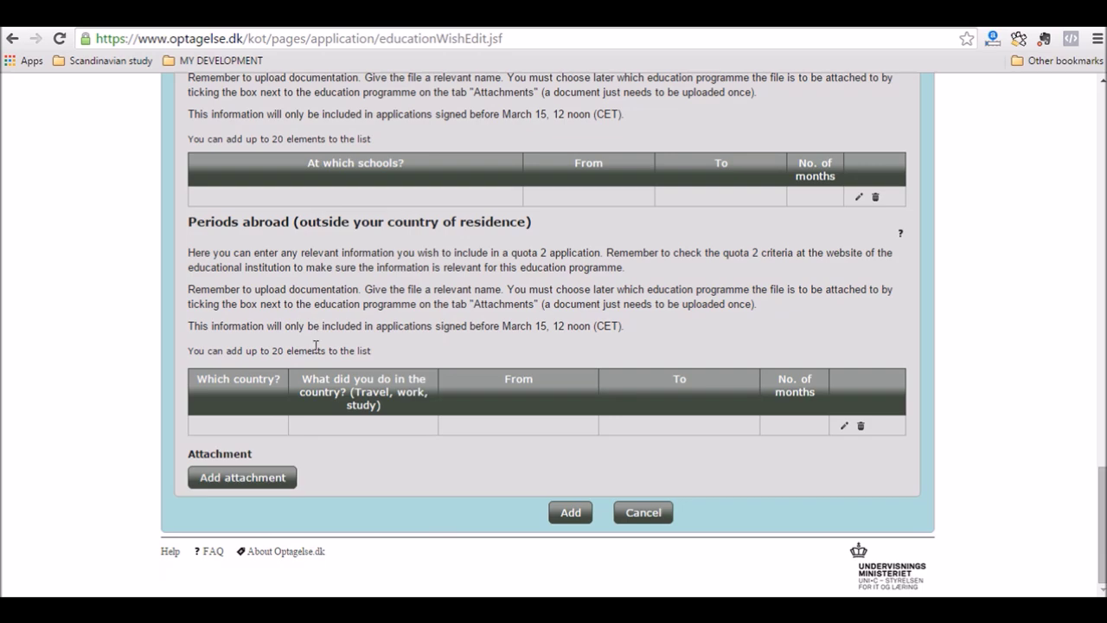
{"action": "scroll", "coordinate": [315, 366], "scroll_direction": "up", "scroll_amount": 7}
{"action": "scroll", "coordinate": [316, 367], "scroll_direction": "up", "scroll_amount": 5}
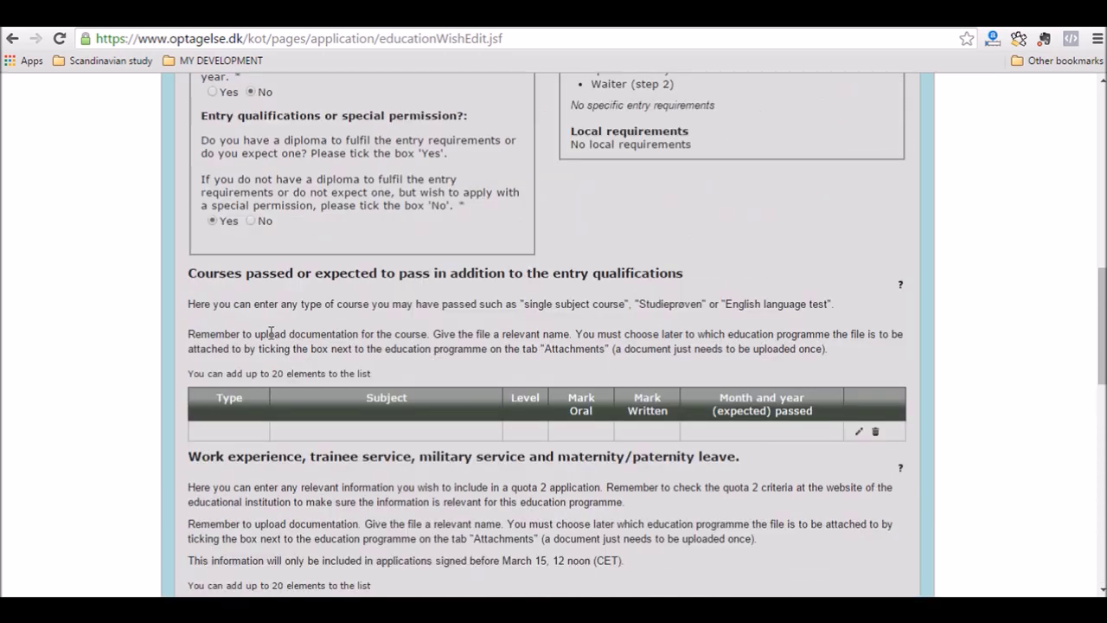
{"action": "scroll", "coordinate": [303, 309], "scroll_direction": "up", "scroll_amount": 1}
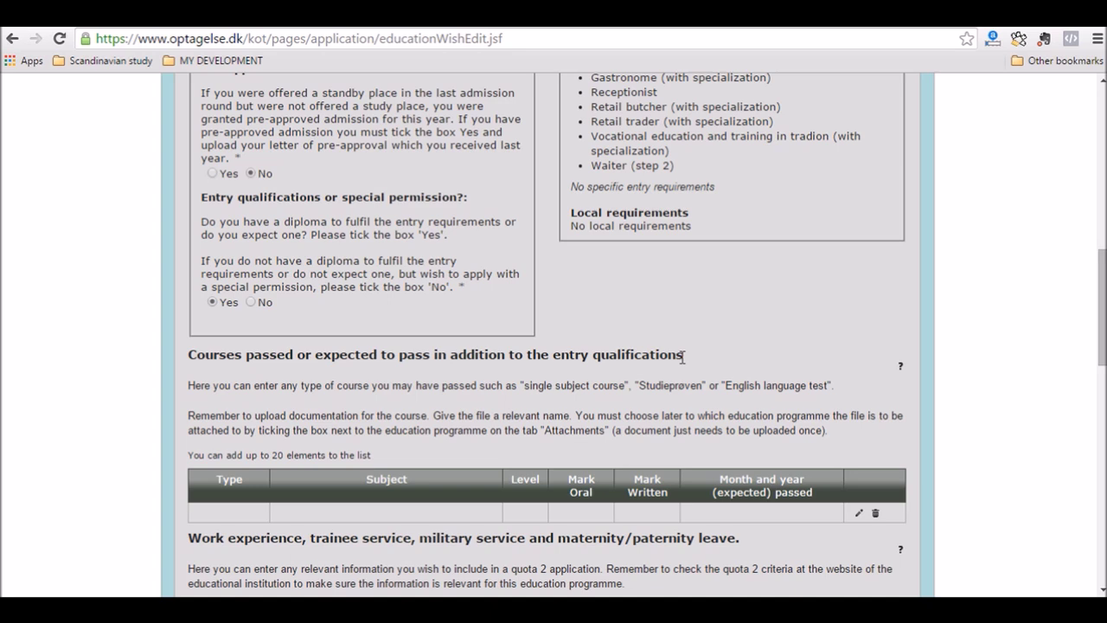
{"action": "scroll", "coordinate": [330, 419], "scroll_direction": "down", "scroll_amount": 1}
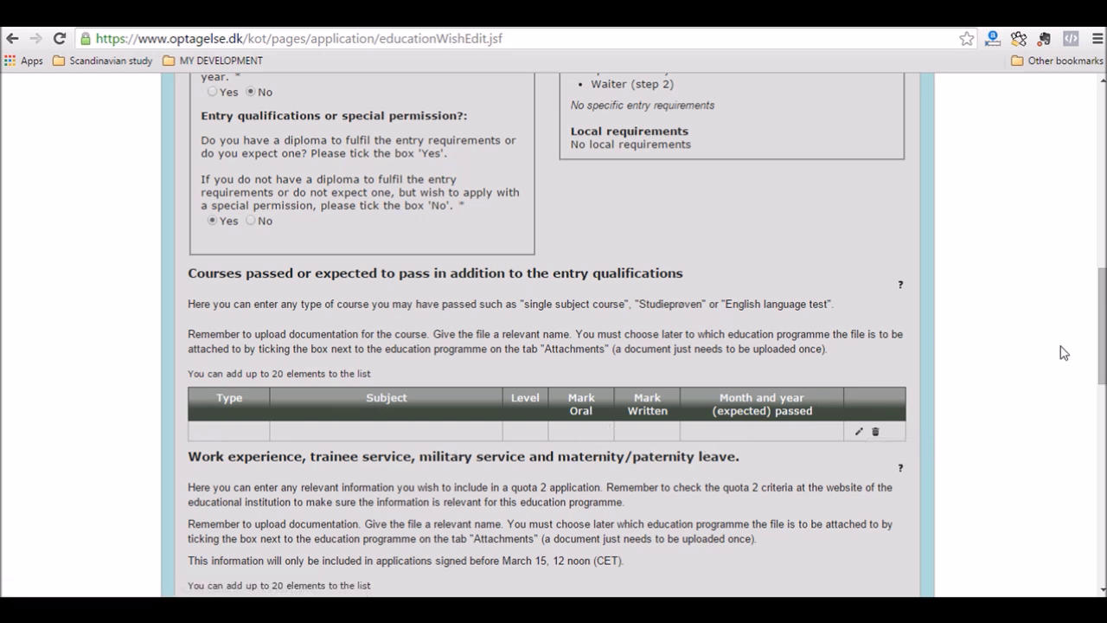
{"action": "left_click_drag", "start_coordinate": [1102, 301], "coordinate": [1094, 515]}
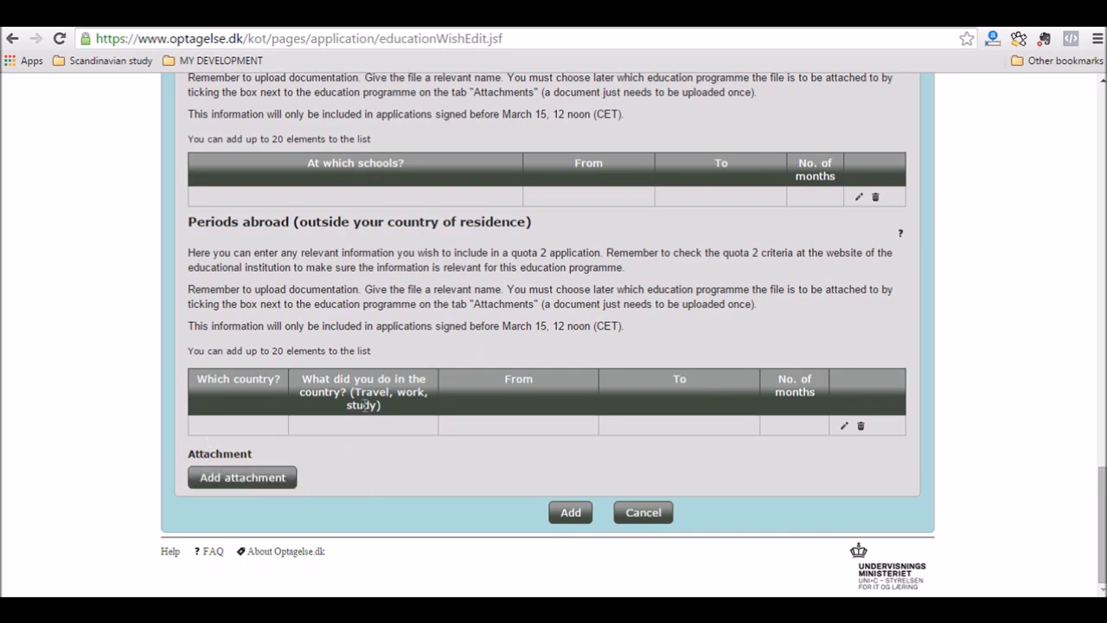
Read the sections on additional courses, work experience, extra-curricular activities, folk high schools and periods abroad one by one
{"action": "scroll", "coordinate": [366, 380], "scroll_direction": "up", "scroll_amount": 15}
{"action": "scroll", "coordinate": [365, 361], "scroll_direction": "up", "scroll_amount": 3}
{"action": "scroll", "coordinate": [367, 361], "scroll_direction": "down", "scroll_amount": 5}
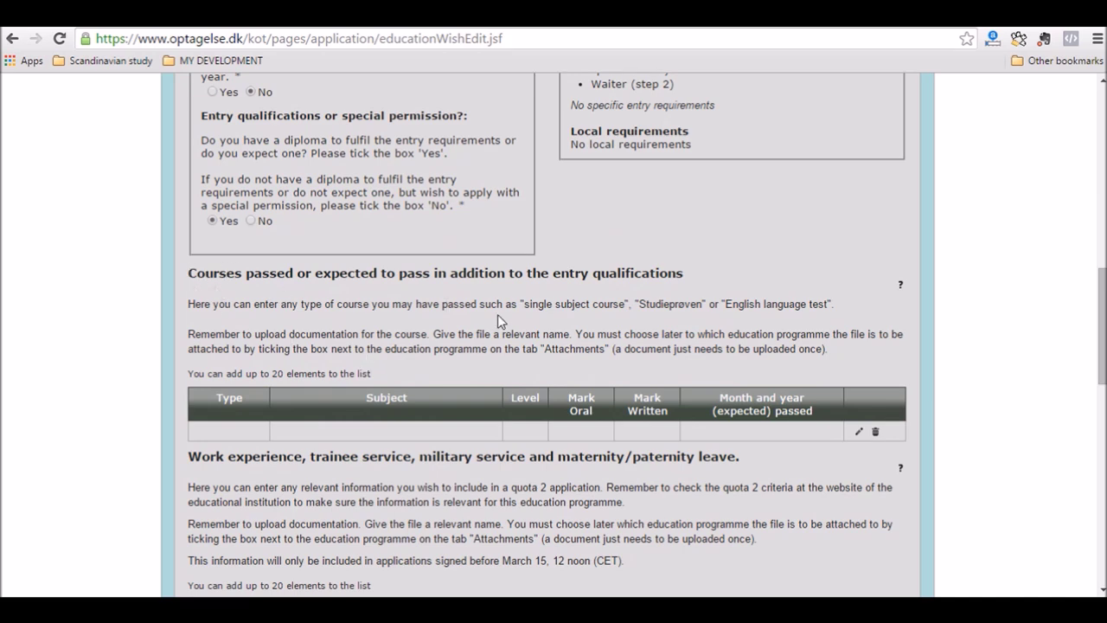
{"action": "scroll", "coordinate": [498, 321], "scroll_direction": "down", "scroll_amount": 2}
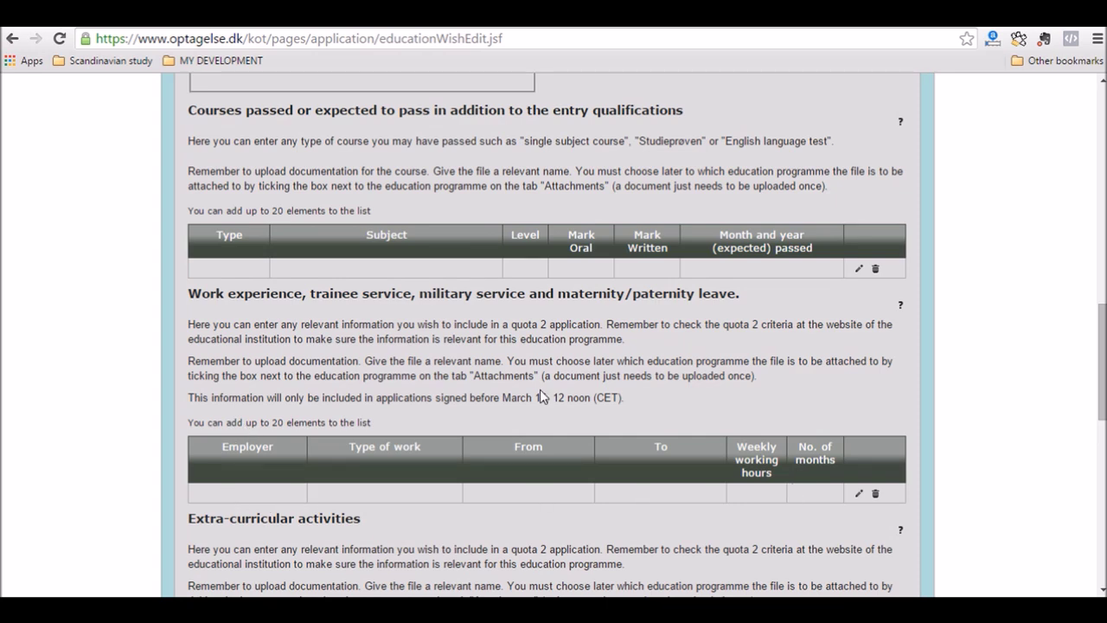
{"action": "scroll", "coordinate": [543, 394], "scroll_direction": "down", "scroll_amount": 2}
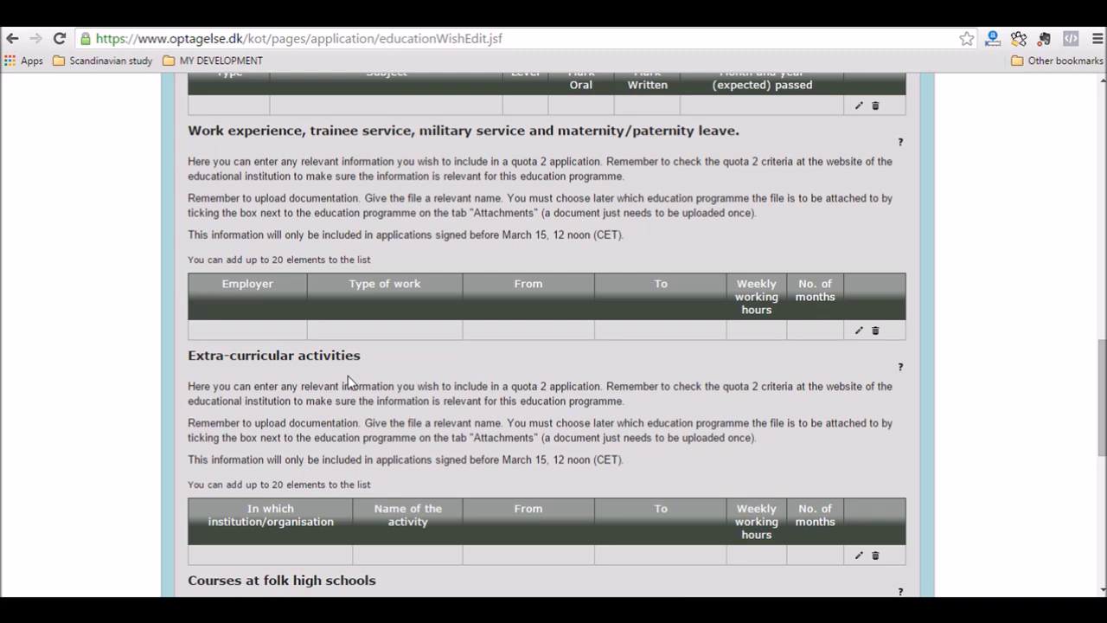
{"action": "scroll", "coordinate": [346, 377], "scroll_direction": "down", "scroll_amount": 2}
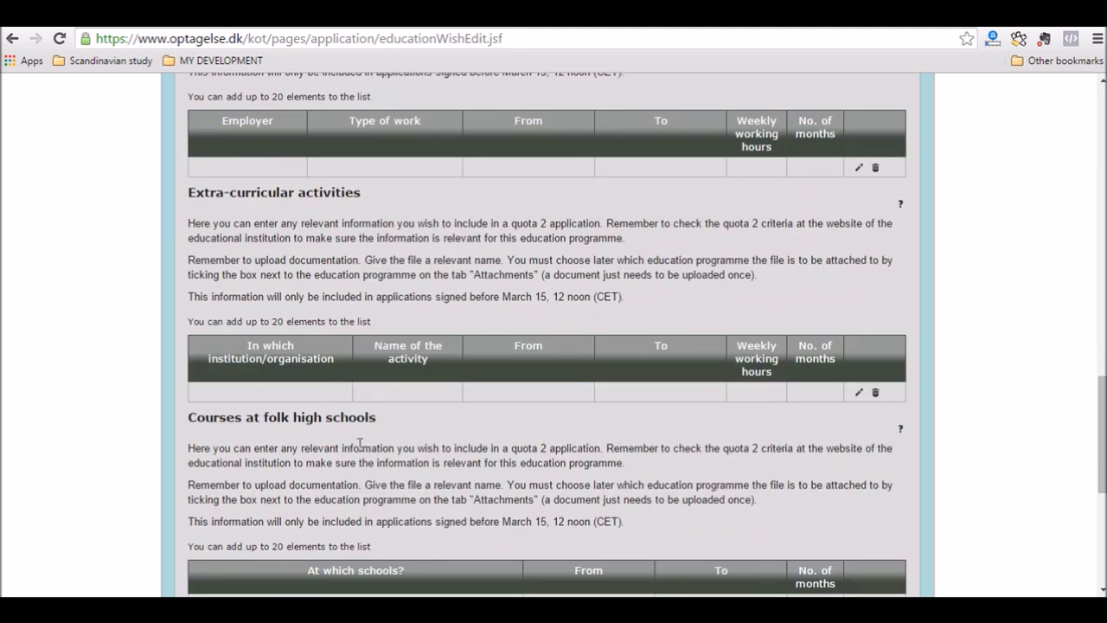
{"action": "scroll", "coordinate": [359, 442], "scroll_direction": "down", "scroll_amount": 2}
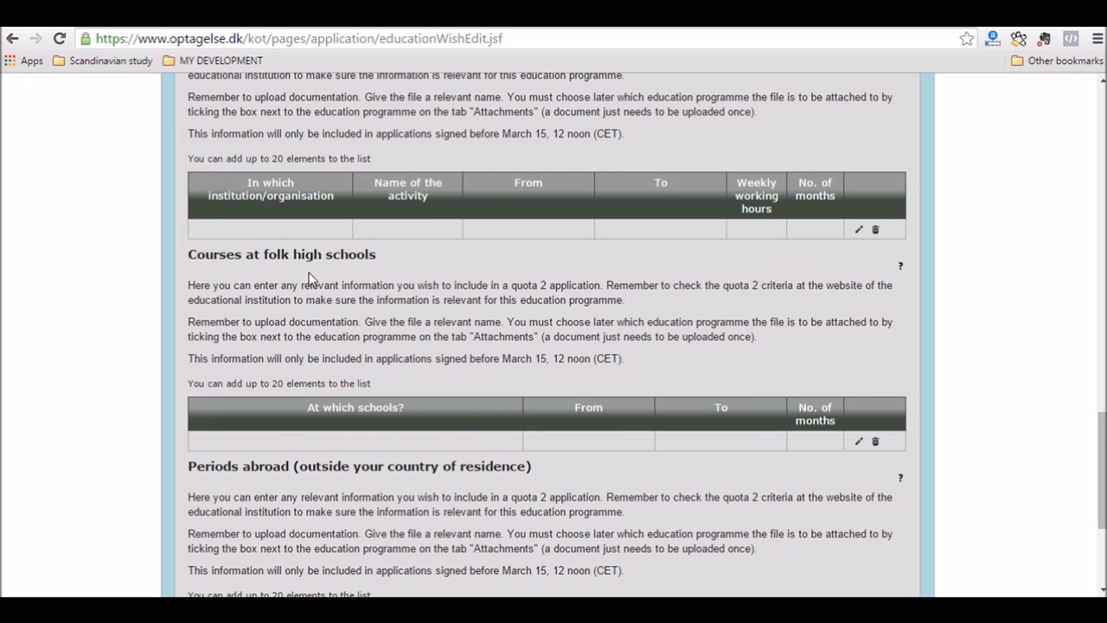
{"action": "scroll", "coordinate": [374, 358], "scroll_direction": "down", "scroll_amount": 1}
{"action": "scroll", "coordinate": [234, 428], "scroll_direction": "down", "scroll_amount": 1}
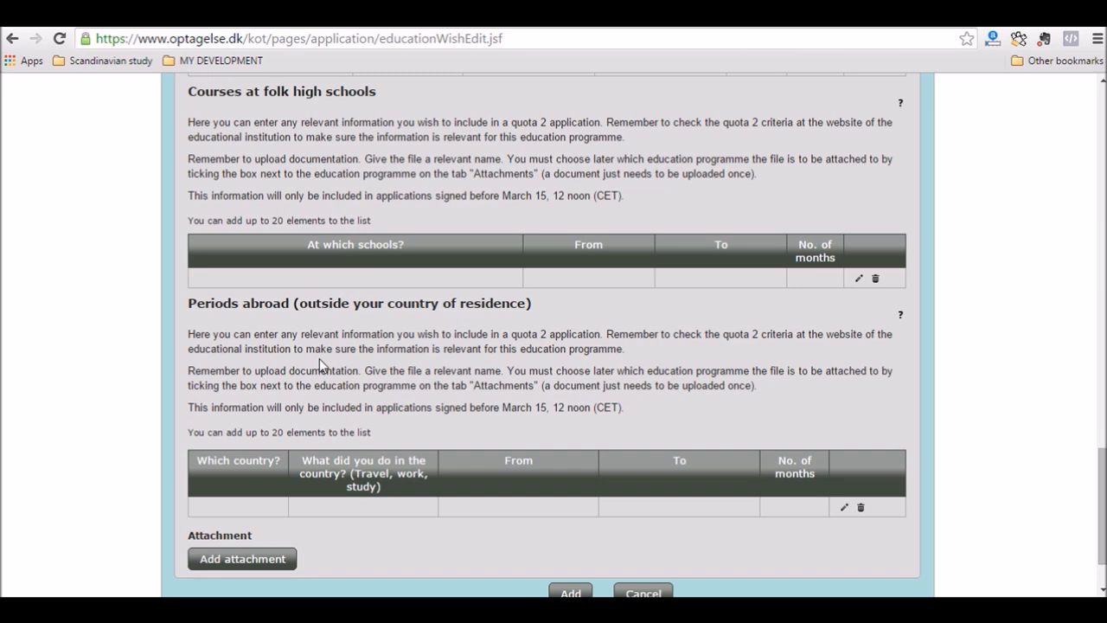
Add the Vejle programme to the priority list and acknowledge the notice about copied application fields
{"action": "scroll", "coordinate": [321, 360], "scroll_direction": "down", "scroll_amount": 1}
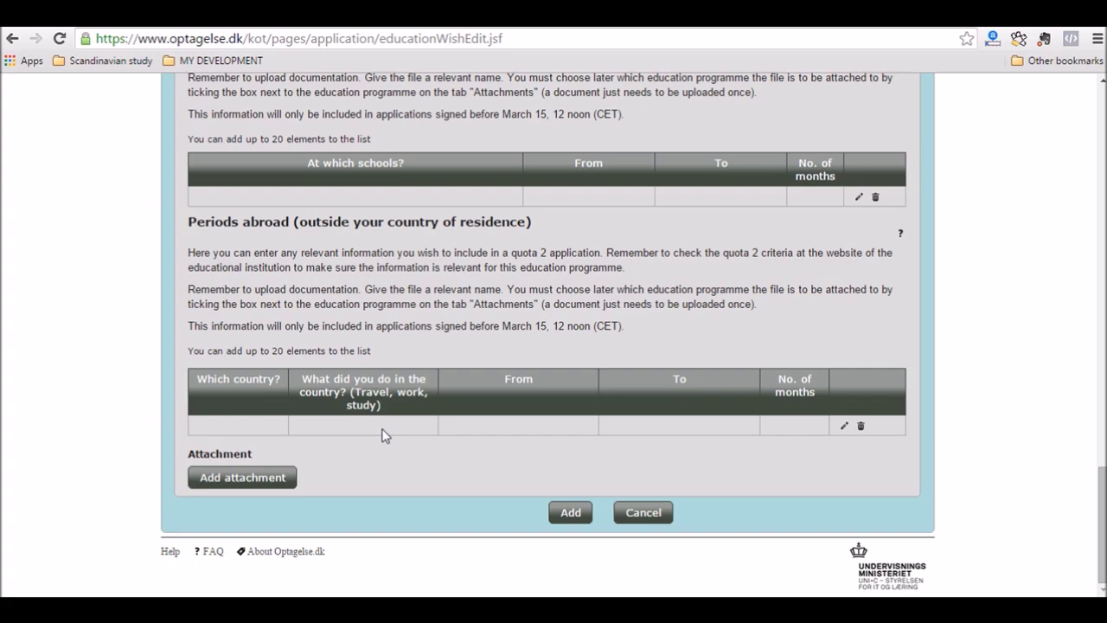
{"action": "scroll", "coordinate": [385, 435], "scroll_direction": "up", "scroll_amount": 15}
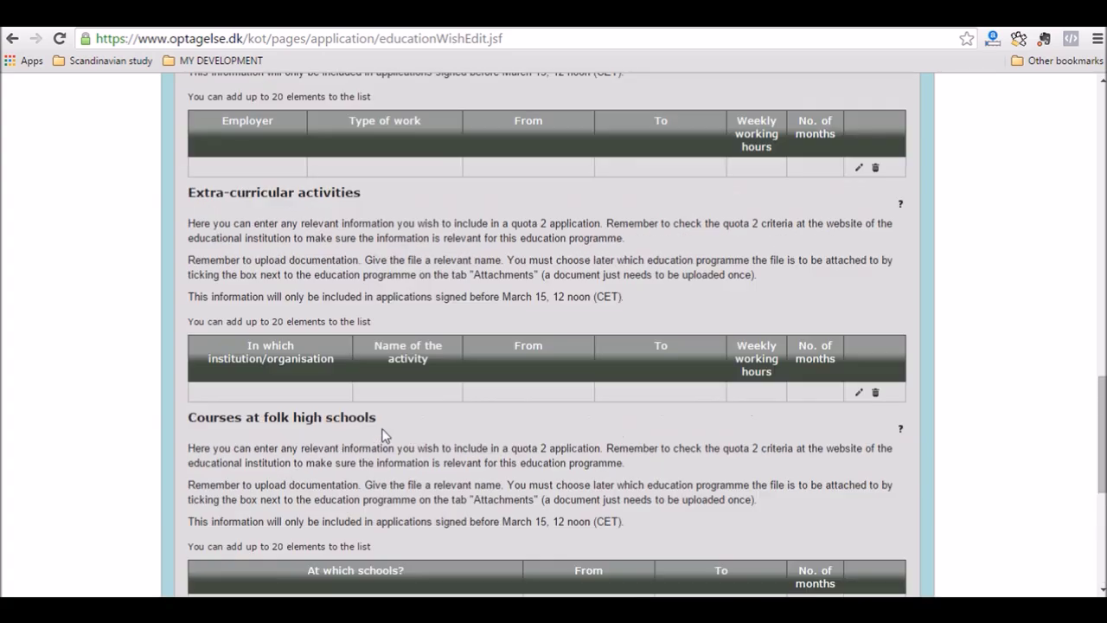
{"action": "scroll", "coordinate": [385, 435], "scroll_direction": "down", "scroll_amount": 15}
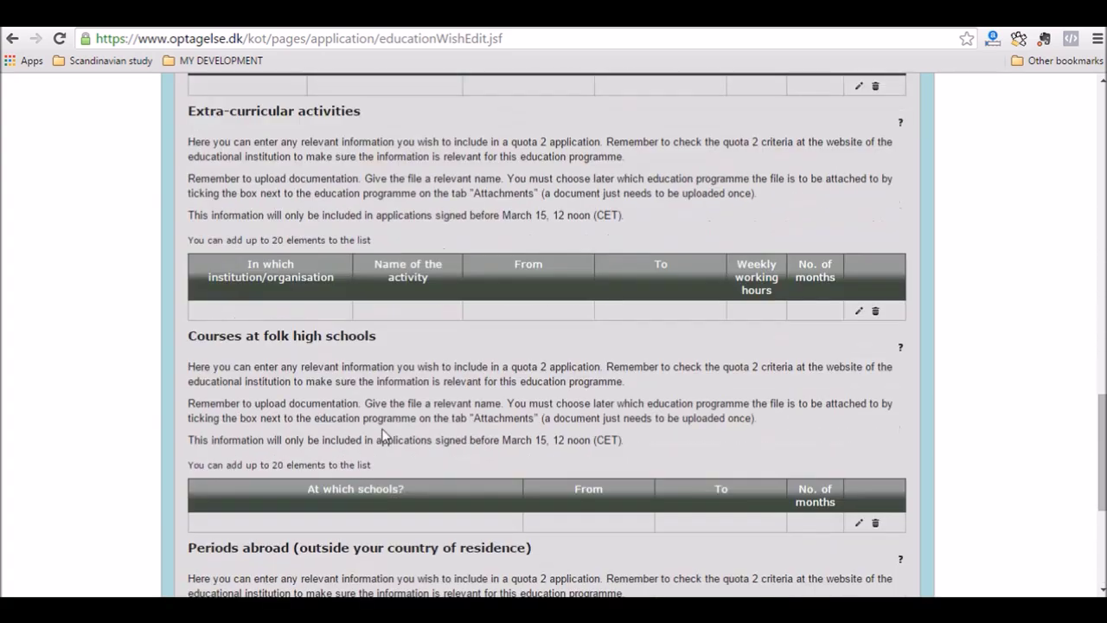
{"action": "left_click", "coordinate": [564, 515]}
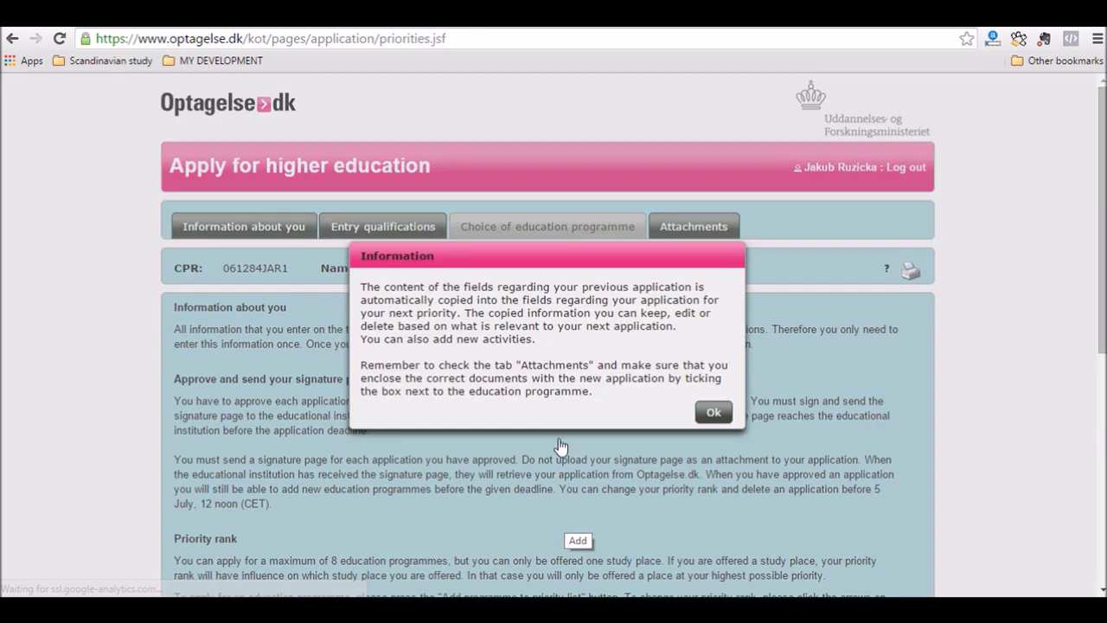
{"action": "left_click", "coordinate": [713, 415]}
Delete the fifth-priority Erhvervsakademiet Lillebælt programme from the priority list and confirm the rank change
{"action": "scroll", "coordinate": [527, 322], "scroll_direction": "down", "scroll_amount": 5}
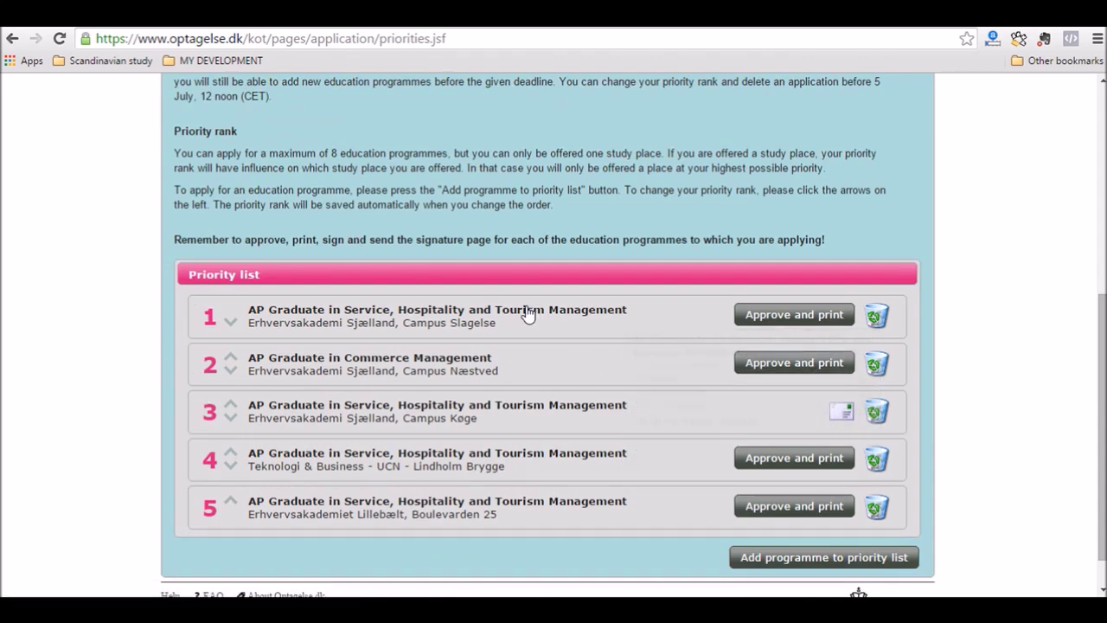
{"action": "mouse_move", "coordinate": [526, 316]}
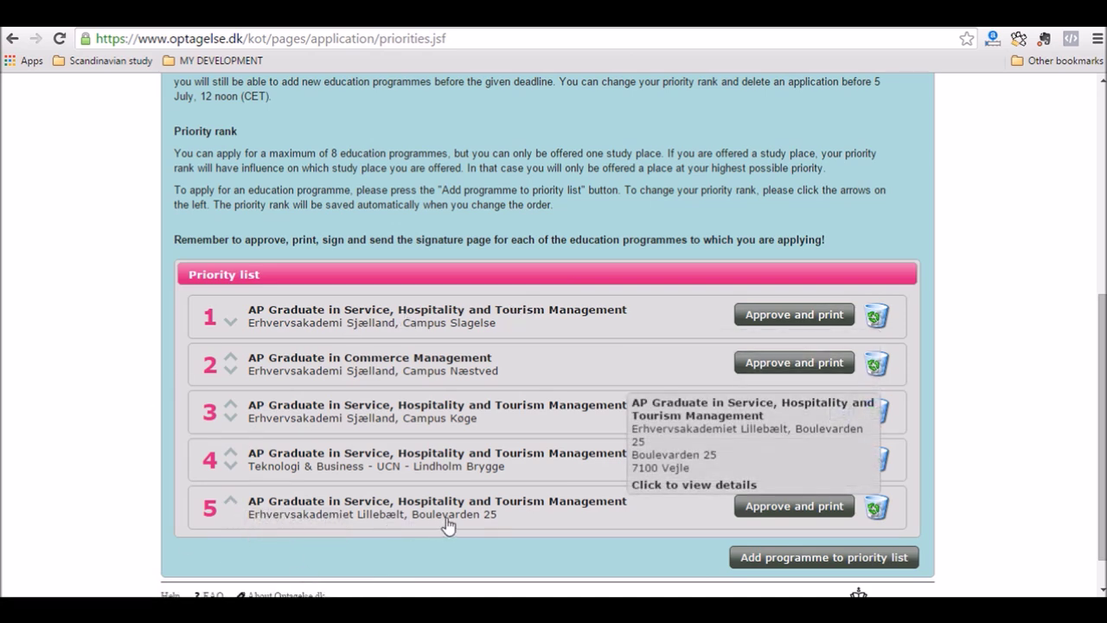
{"action": "mouse_move", "coordinate": [302, 520]}
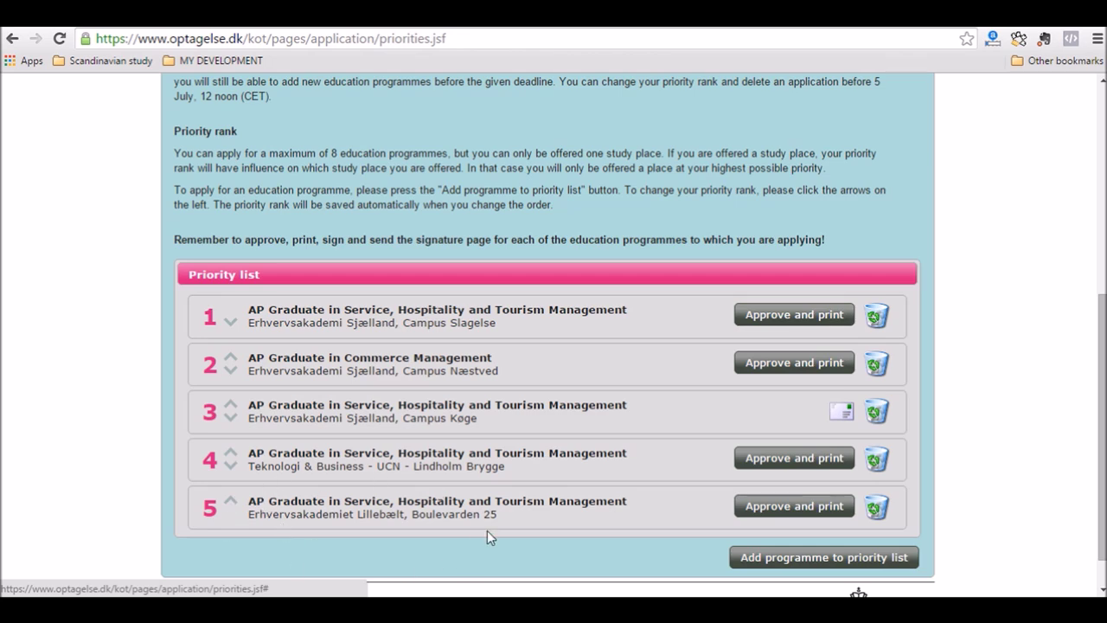
{"action": "left_click", "coordinate": [875, 510]}
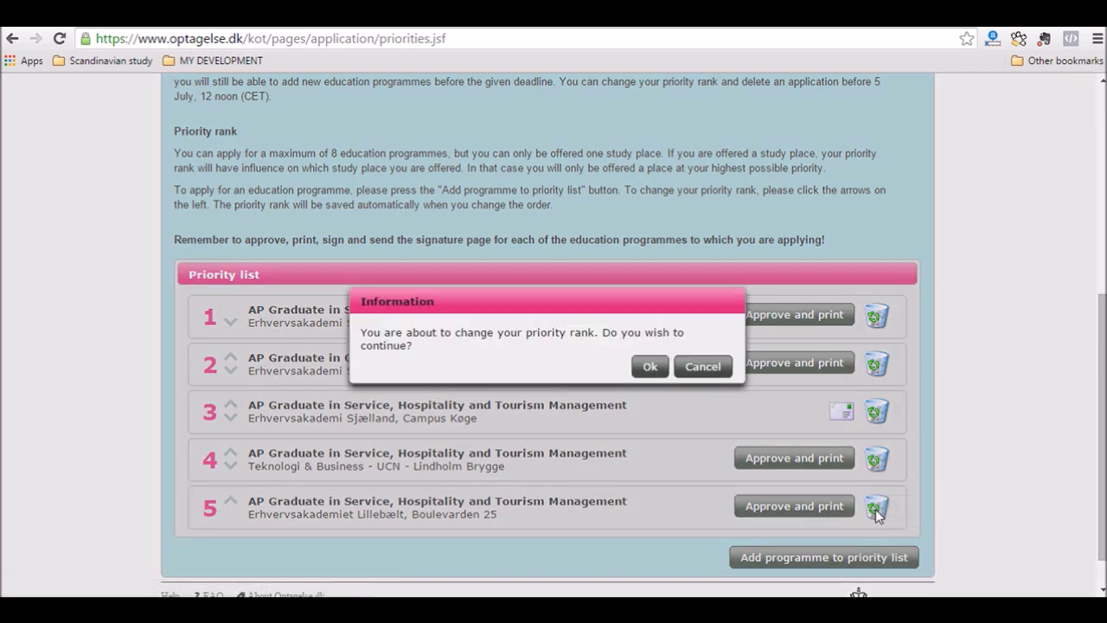
{"action": "left_click", "coordinate": [650, 368]}
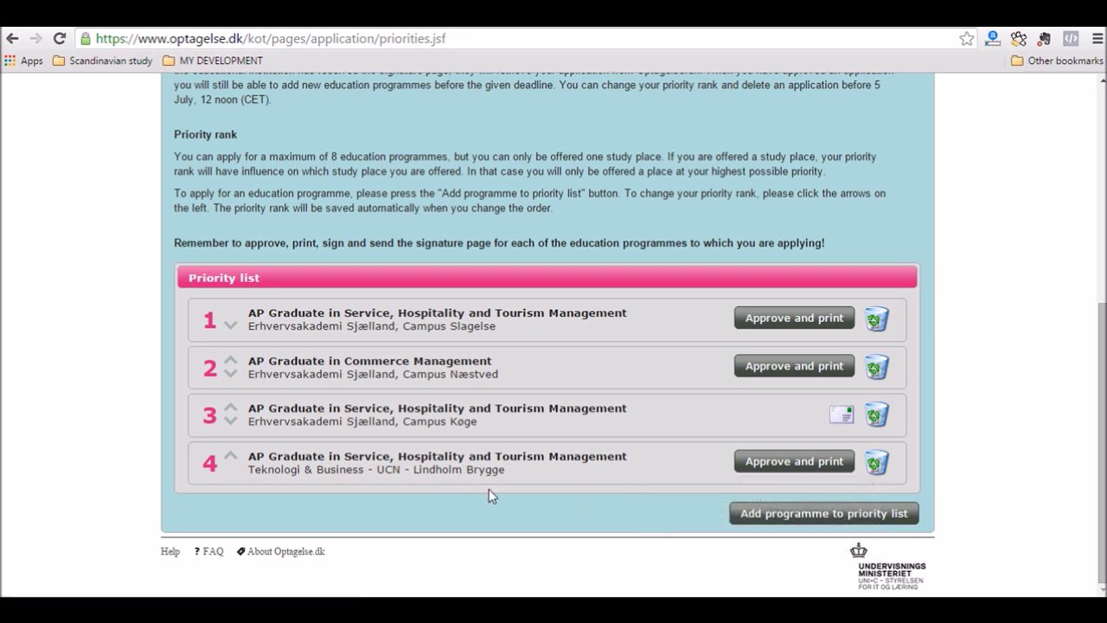
Approve the first-priority application for Campus Slagelse and dismiss its signature page dialog
{"action": "left_click", "coordinate": [777, 320]}
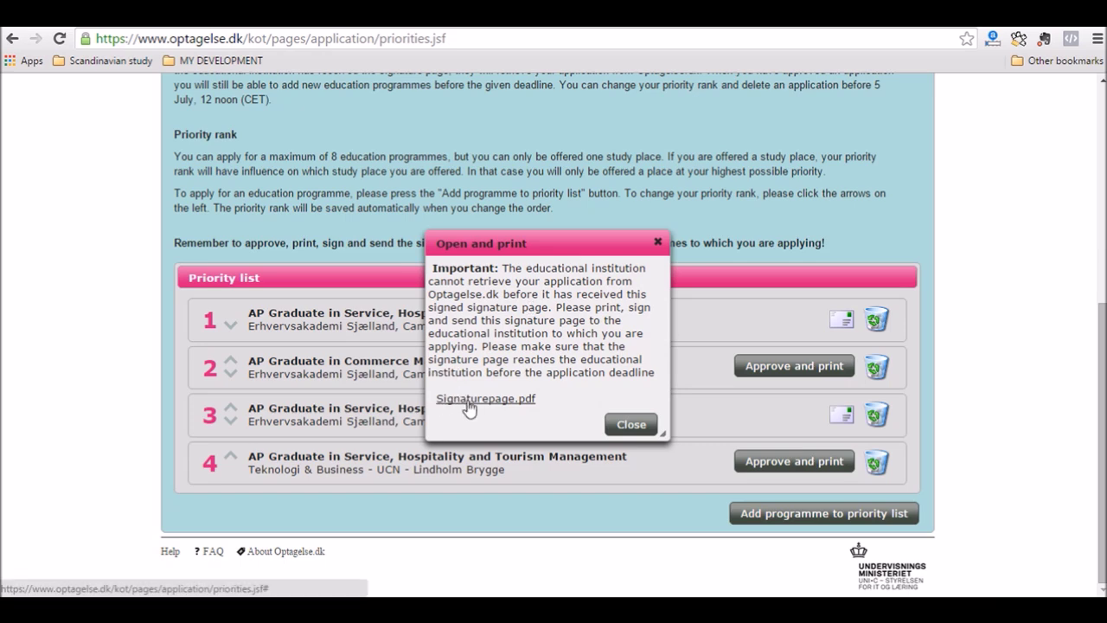
{"action": "left_click", "coordinate": [632, 423]}
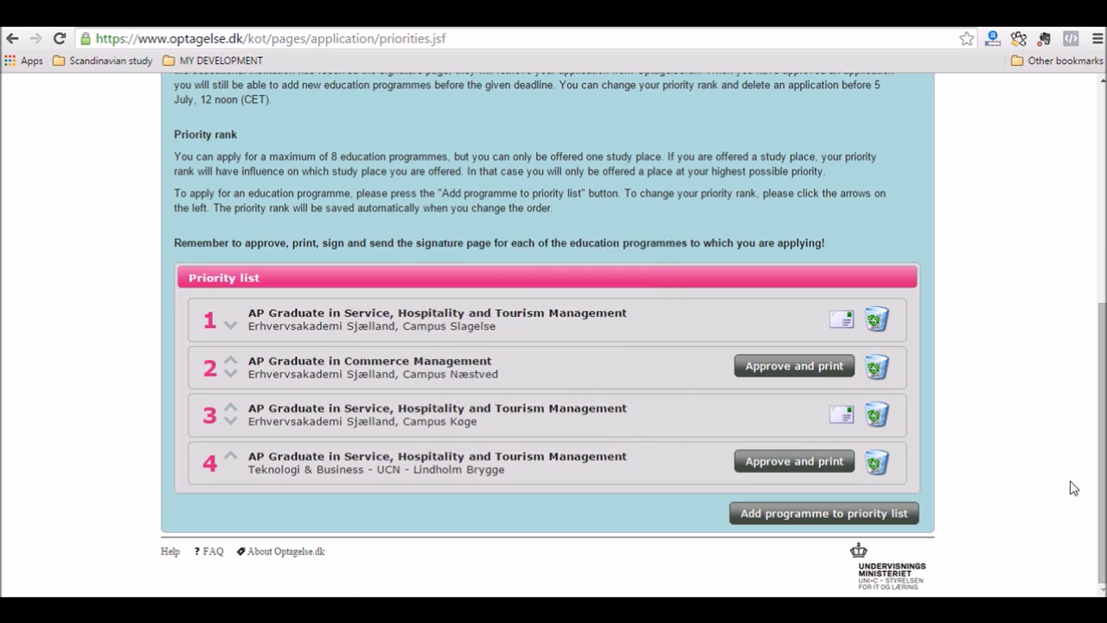
{"action": "left_click", "coordinate": [842, 320]}
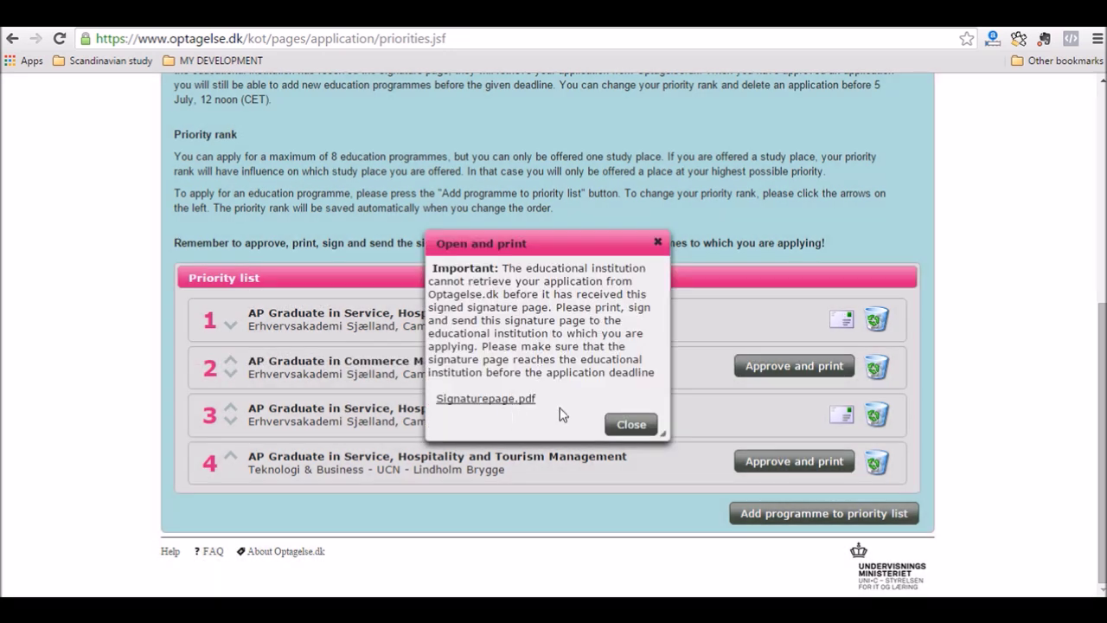
{"action": "left_click", "coordinate": [657, 242]}
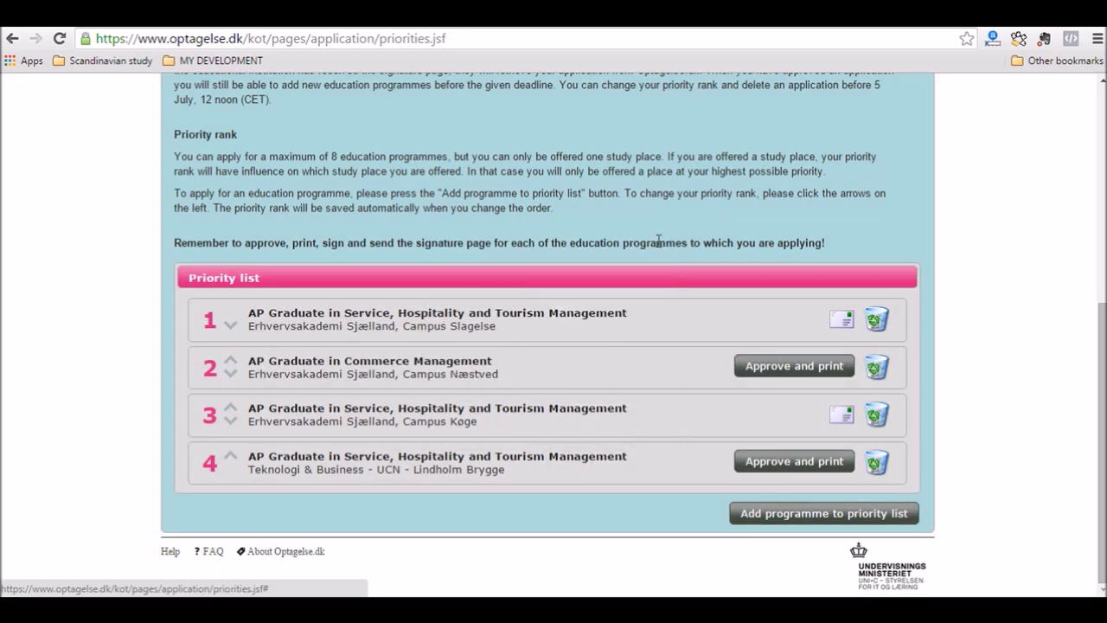
Download the signature page of the Campus Slagelse application and open the PDF
{"action": "left_click", "coordinate": [842, 322]}
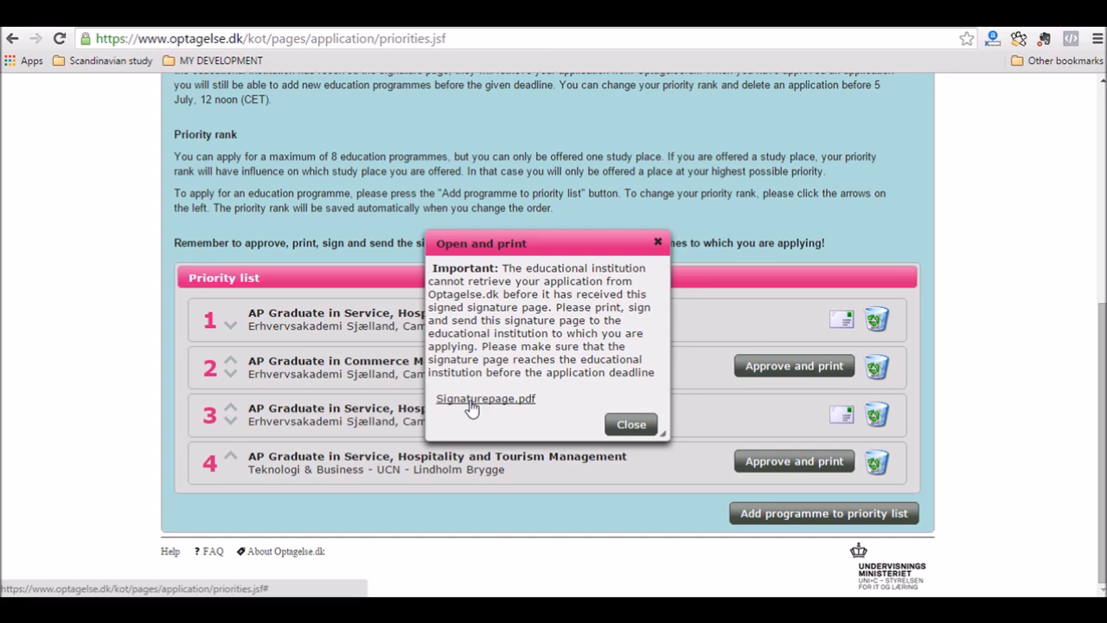
{"action": "left_click", "coordinate": [471, 401]}
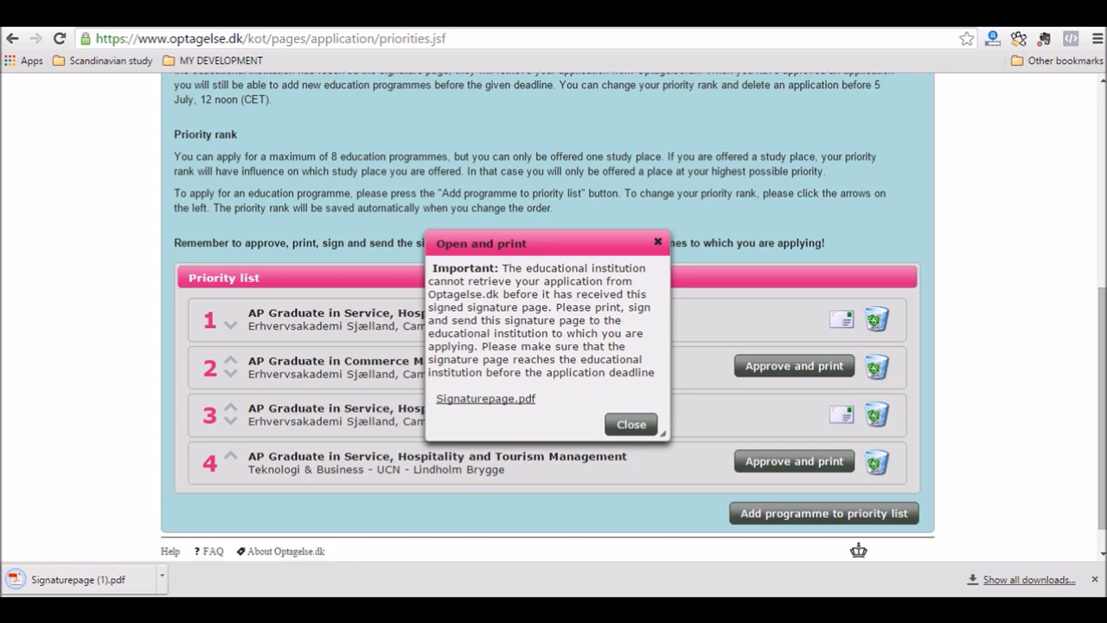
{"action": "left_click", "coordinate": [113, 588]}
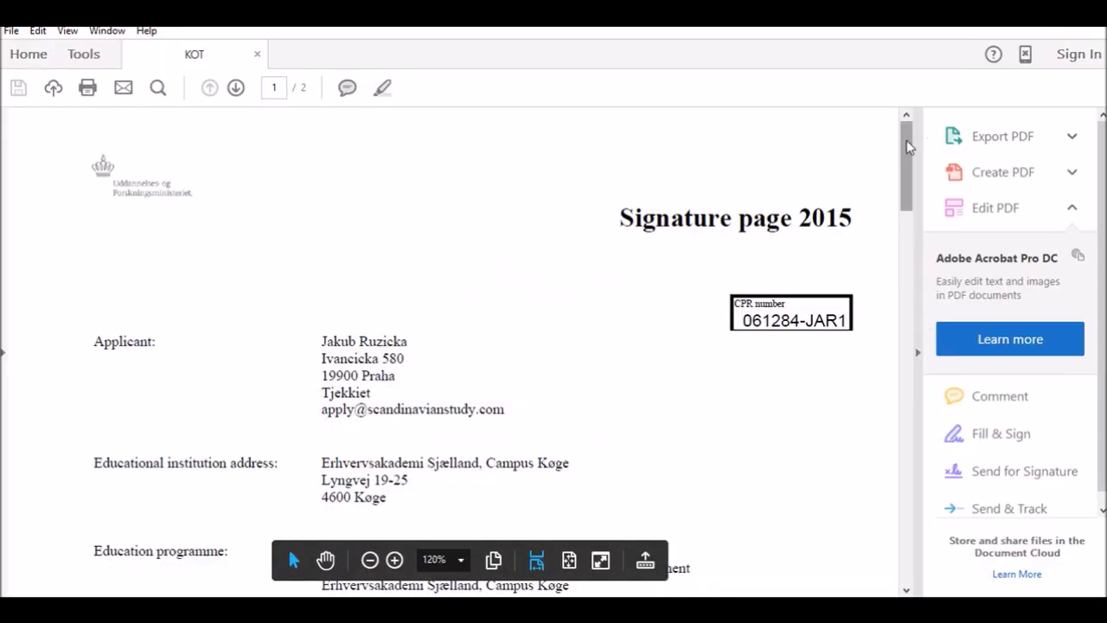
Read the two-page signature document from the application details to the signature box, then return to the priority list
{"action": "scroll", "coordinate": [904, 208], "scroll_direction": "down", "scroll_amount": 3}
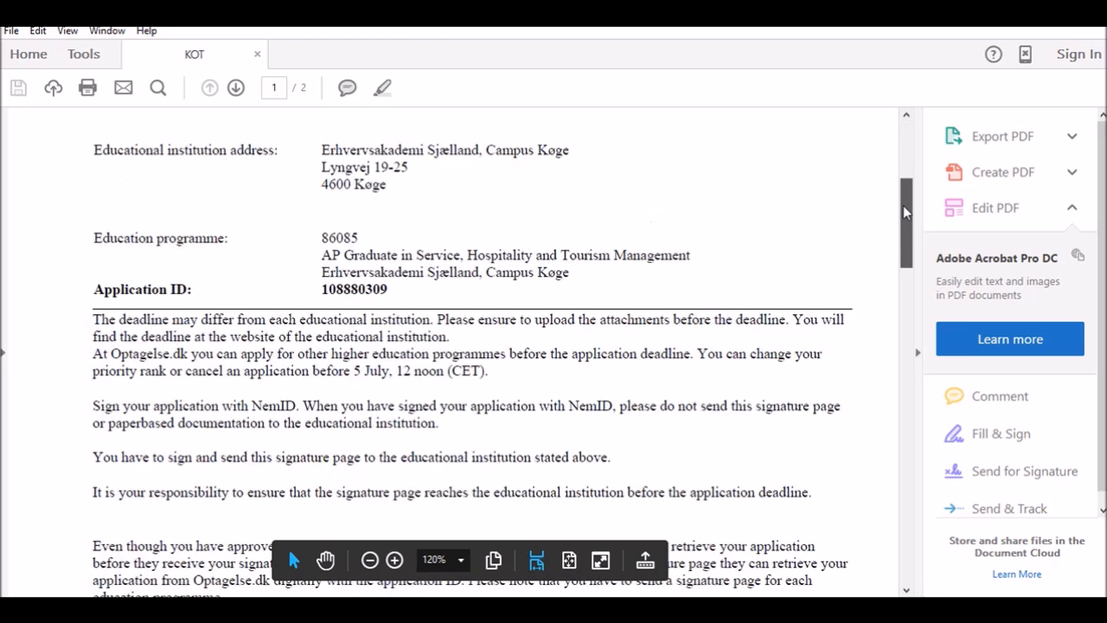
{"action": "mouse_move", "coordinate": [906, 223]}
{"action": "left_mouse_down"}
{"action": "mouse_move", "coordinate": [894, 402]}
{"action": "mouse_move", "coordinate": [860, 413]}
{"action": "left_mouse_up"}
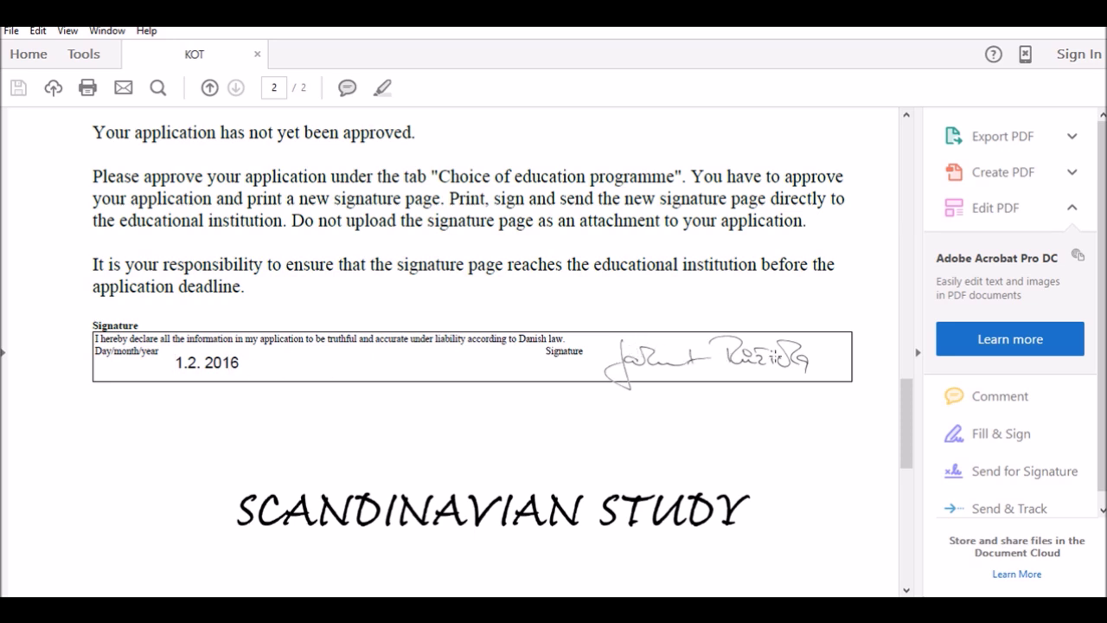
{"action": "scroll", "coordinate": [642, 341], "scroll_direction": "down", "scroll_amount": 2}
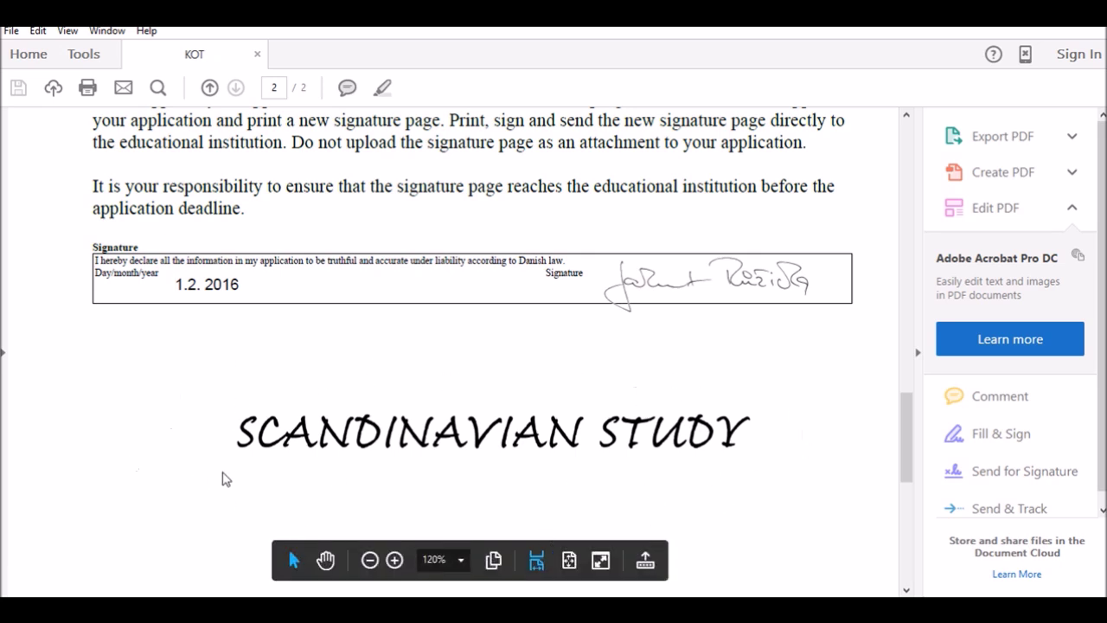
{"action": "scroll", "coordinate": [828, 273], "scroll_direction": "up", "scroll_amount": 10}
{"action": "scroll", "coordinate": [825, 270], "scroll_direction": "up", "scroll_amount": 5}
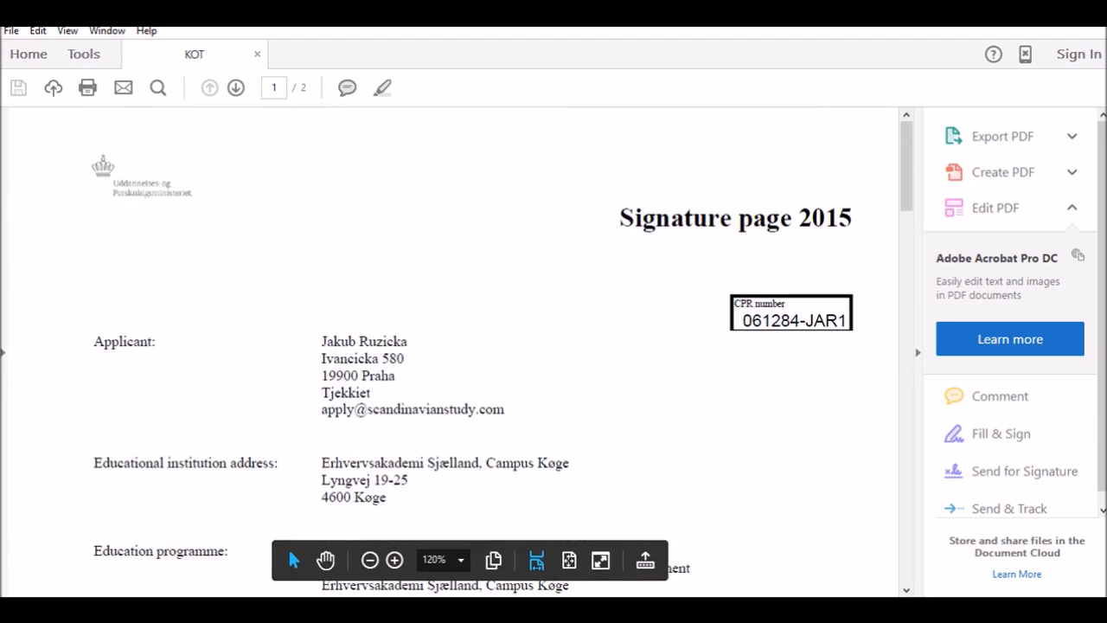
{"action": "left_click", "coordinate": [1012, 13]}
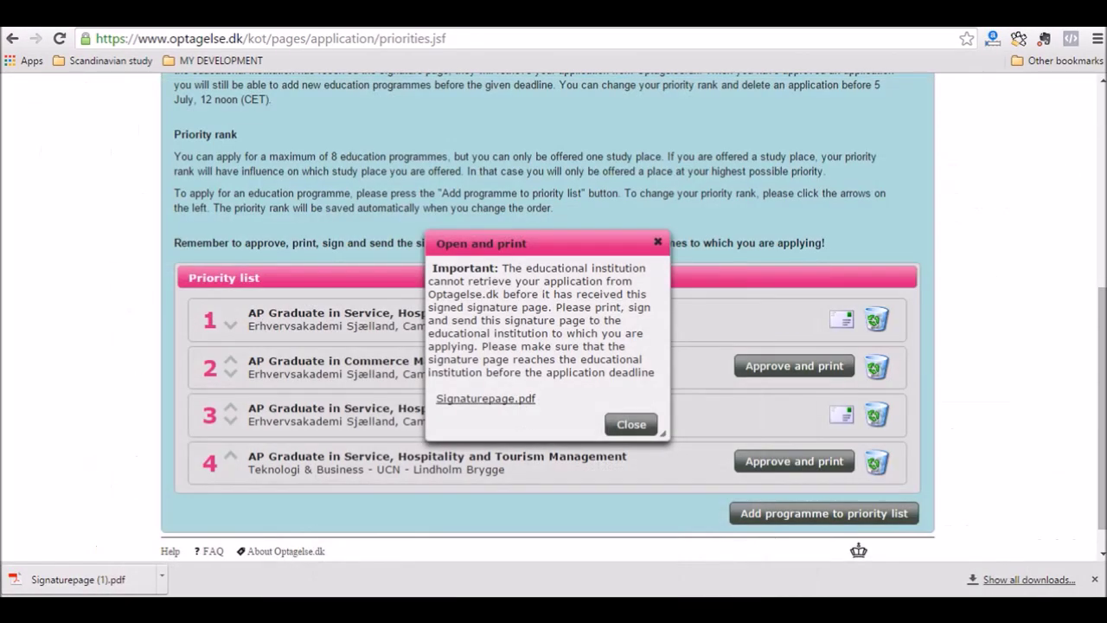
{"action": "left_click", "coordinate": [657, 243]}
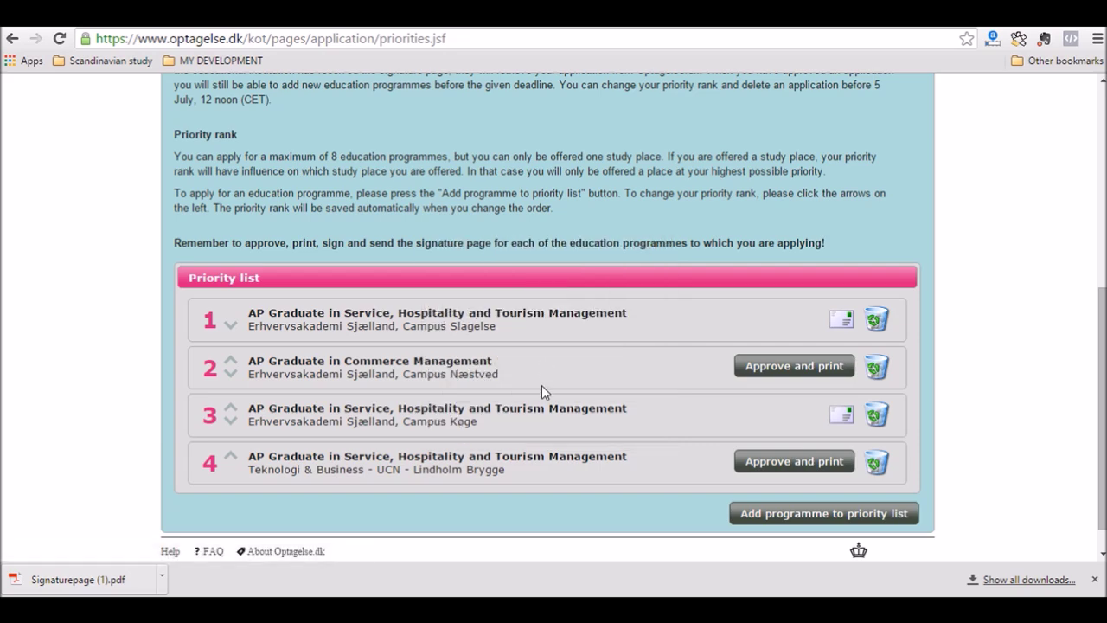
Open the application's attachments, review which files go with each programme, and look at the dialog for adding another attachment
{"action": "scroll", "coordinate": [542, 386], "scroll_direction": "down", "scroll_amount": 4}
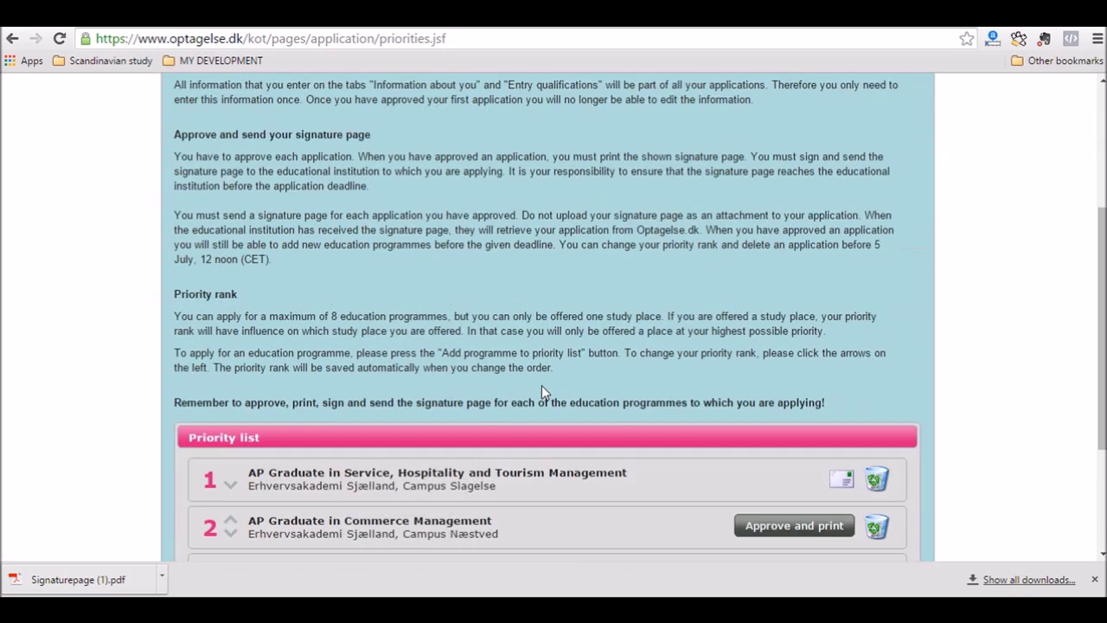
{"action": "scroll", "coordinate": [541, 386], "scroll_direction": "up", "scroll_amount": 3}
{"action": "scroll", "coordinate": [543, 393], "scroll_direction": "up", "scroll_amount": 1}
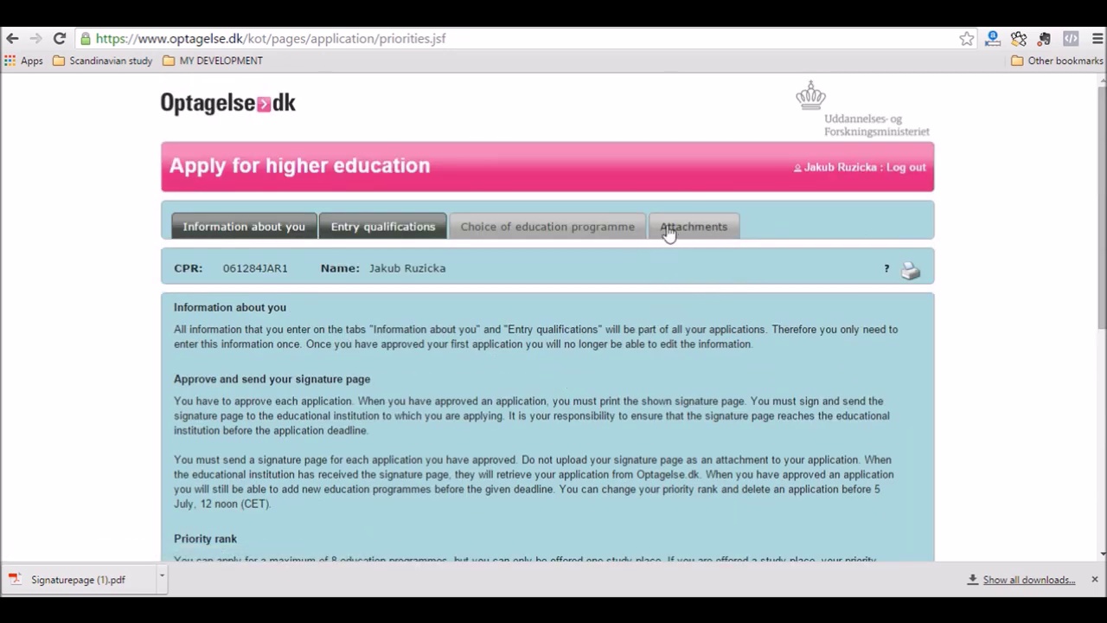
{"action": "left_click", "coordinate": [702, 232]}
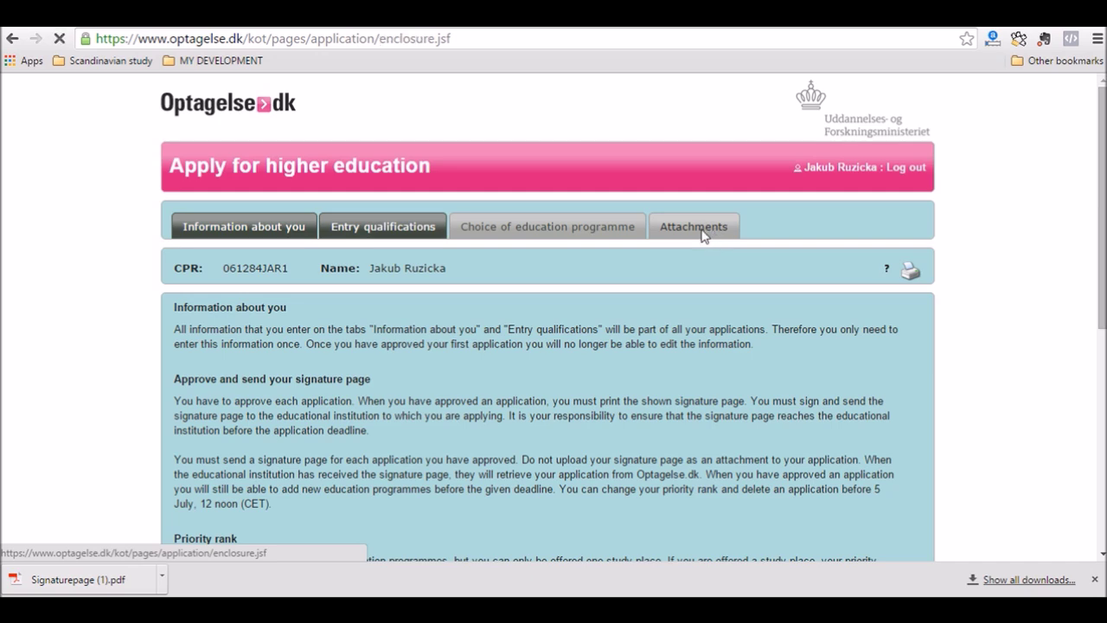
{"action": "scroll", "coordinate": [603, 306], "scroll_direction": "down", "scroll_amount": 3}
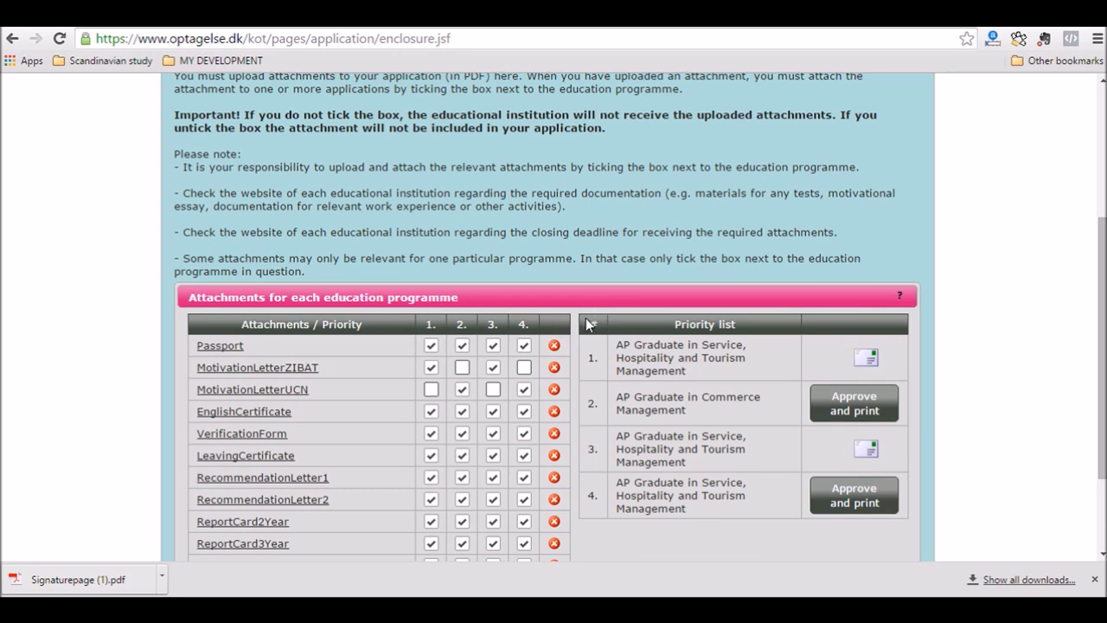
{"action": "scroll", "coordinate": [331, 356], "scroll_direction": "down", "scroll_amount": 2}
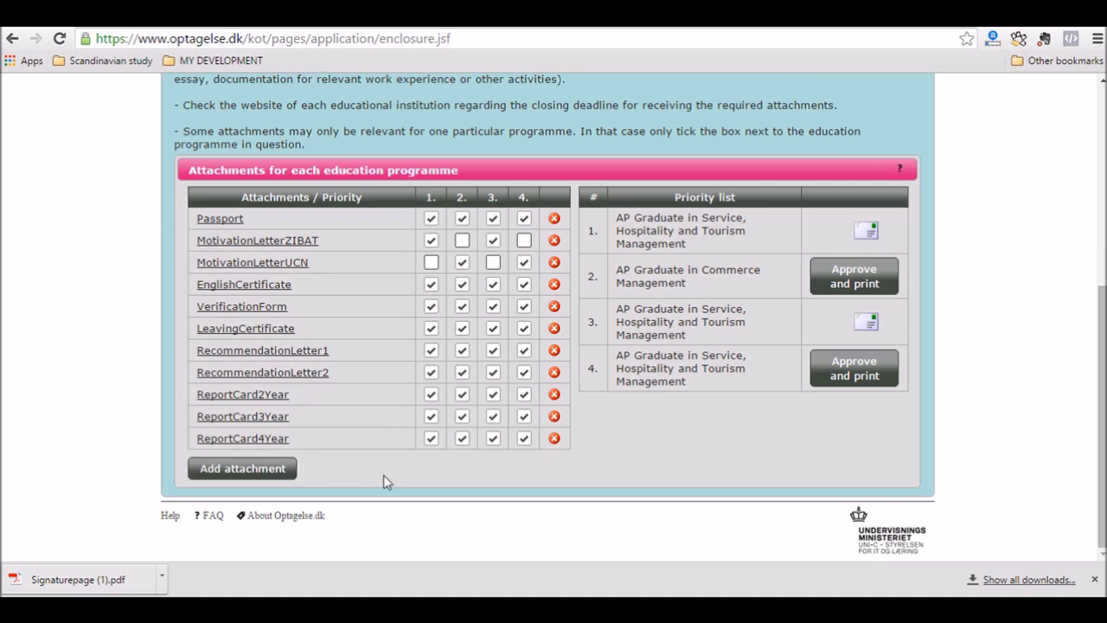
{"action": "left_click", "coordinate": [224, 472]}
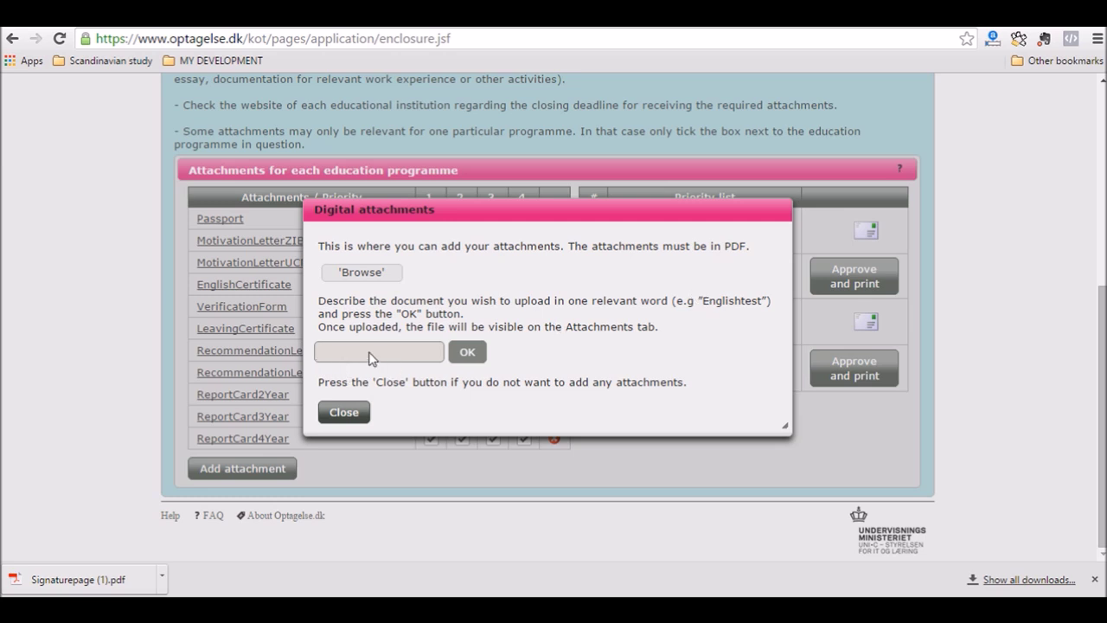
{"action": "left_click", "coordinate": [343, 413]}
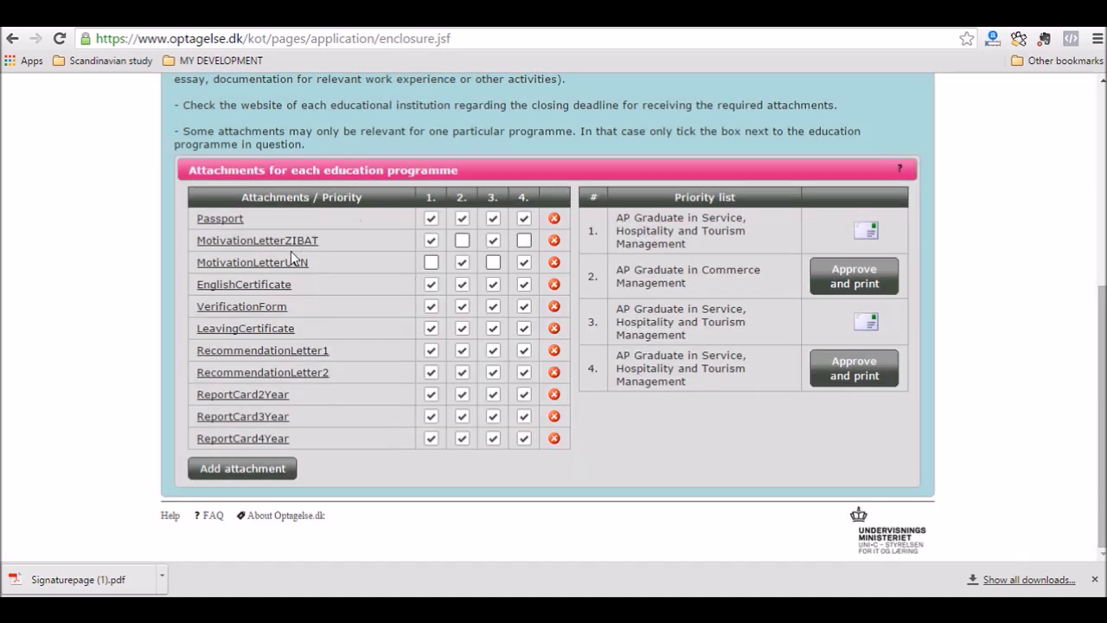
Attach MotivationLetterZIBAT to the priority 2 programme and detach MotivationLetterUCN from it
{"action": "left_click", "coordinate": [460, 238]}
{"action": "left_click", "coordinate": [462, 241]}
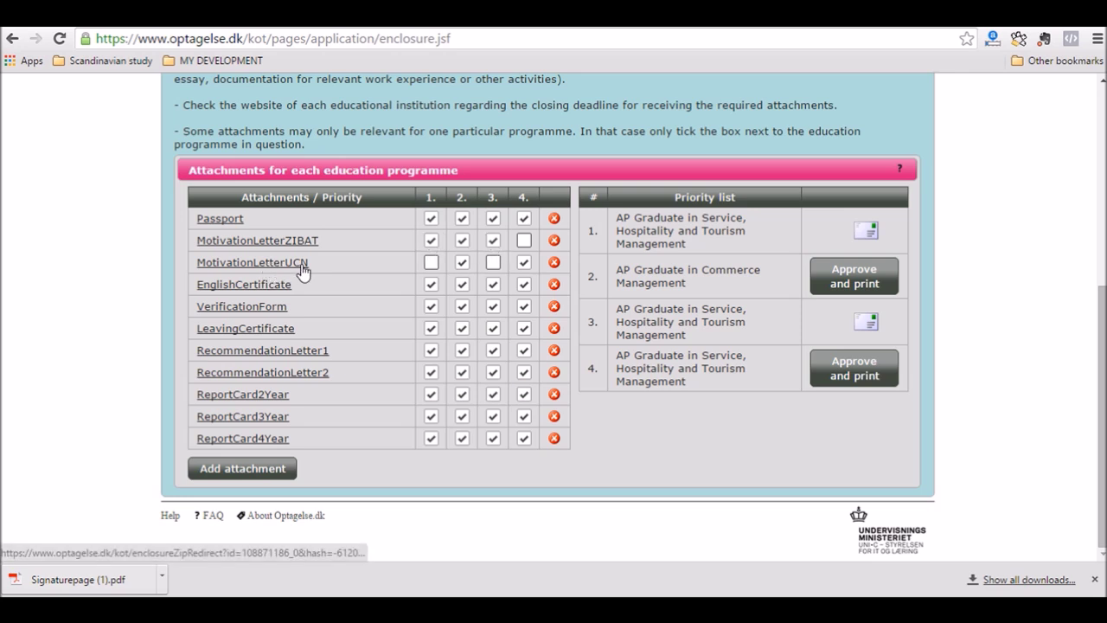
{"action": "left_click", "coordinate": [462, 262]}
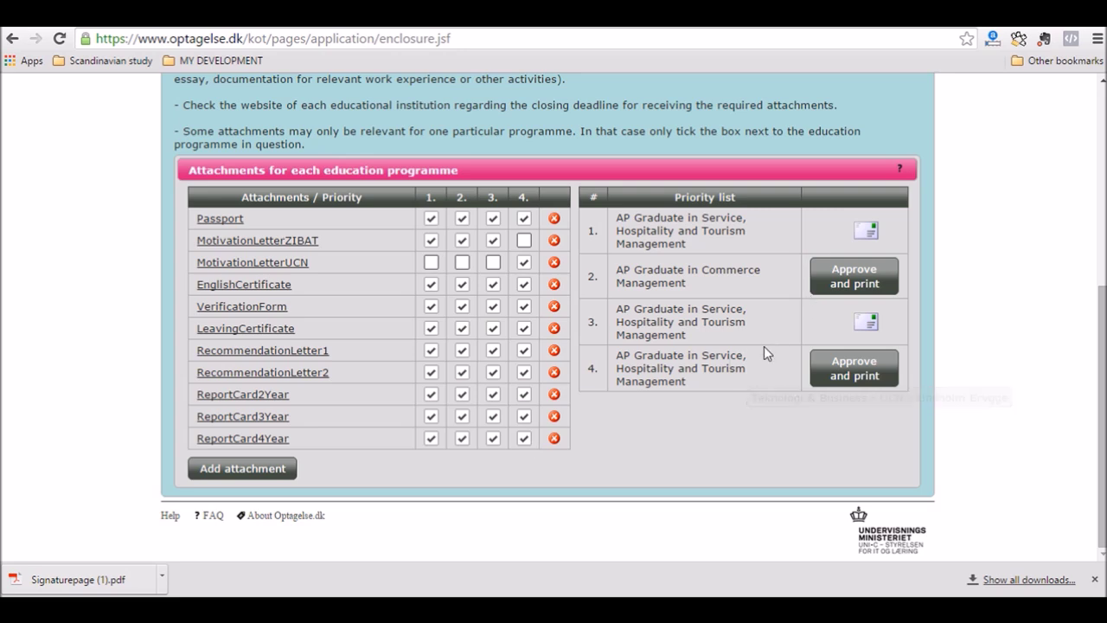
Return to the priority list, approve the AP Graduate in Commerce Management application for Campus Næstved and close its signature page dialog
{"action": "scroll", "coordinate": [766, 353], "scroll_direction": "up", "scroll_amount": 5}
{"action": "scroll", "coordinate": [525, 302], "scroll_direction": "down", "scroll_amount": 5}
{"action": "scroll", "coordinate": [525, 302], "scroll_direction": "up", "scroll_amount": 5}
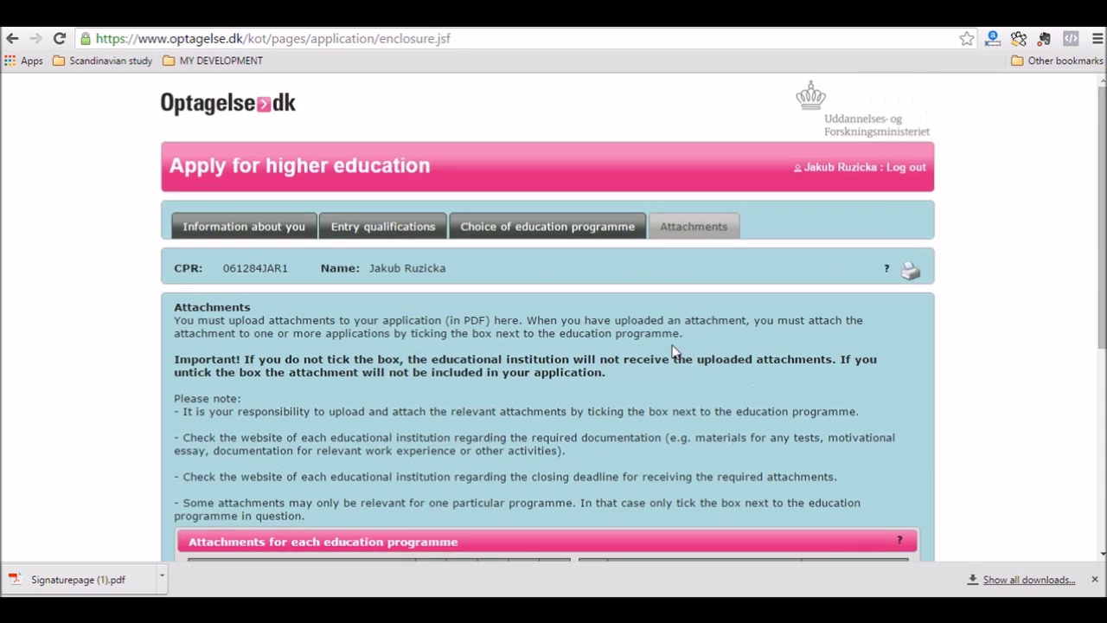
{"action": "left_click", "coordinate": [533, 227]}
{"action": "scroll", "coordinate": [492, 271], "scroll_direction": "down", "scroll_amount": 5}
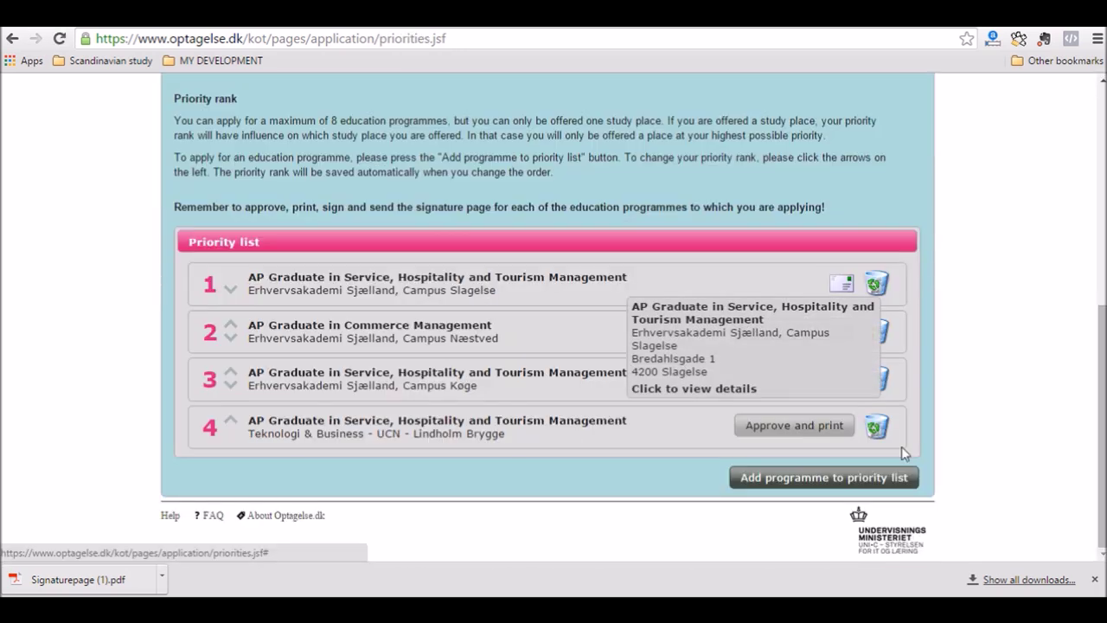
{"action": "left_click", "coordinate": [805, 331]}
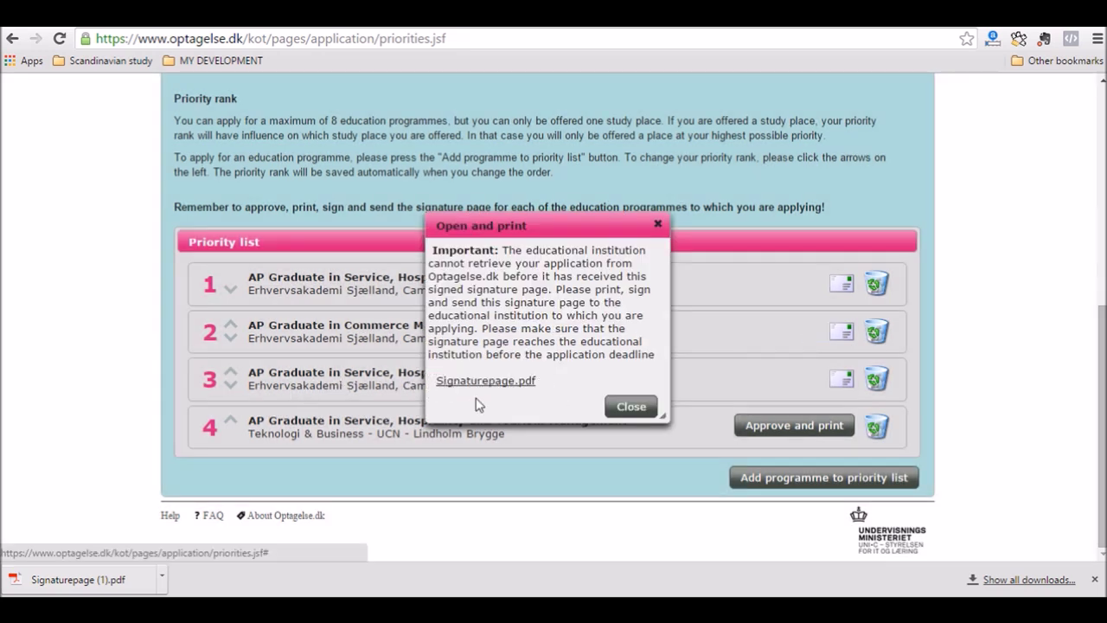
{"action": "left_click", "coordinate": [631, 407]}
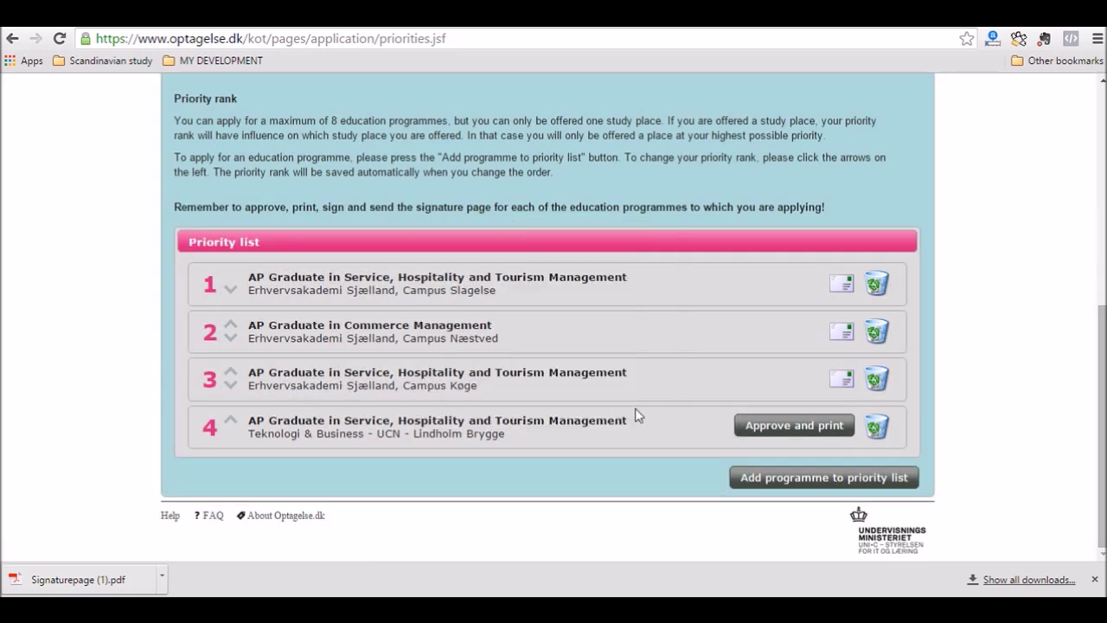
Approve the AP Graduate in Service, Hospitality and Tourism Management application for UCN Lindholm Brygge and close its signature page dialog
{"action": "left_click", "coordinate": [810, 430]}
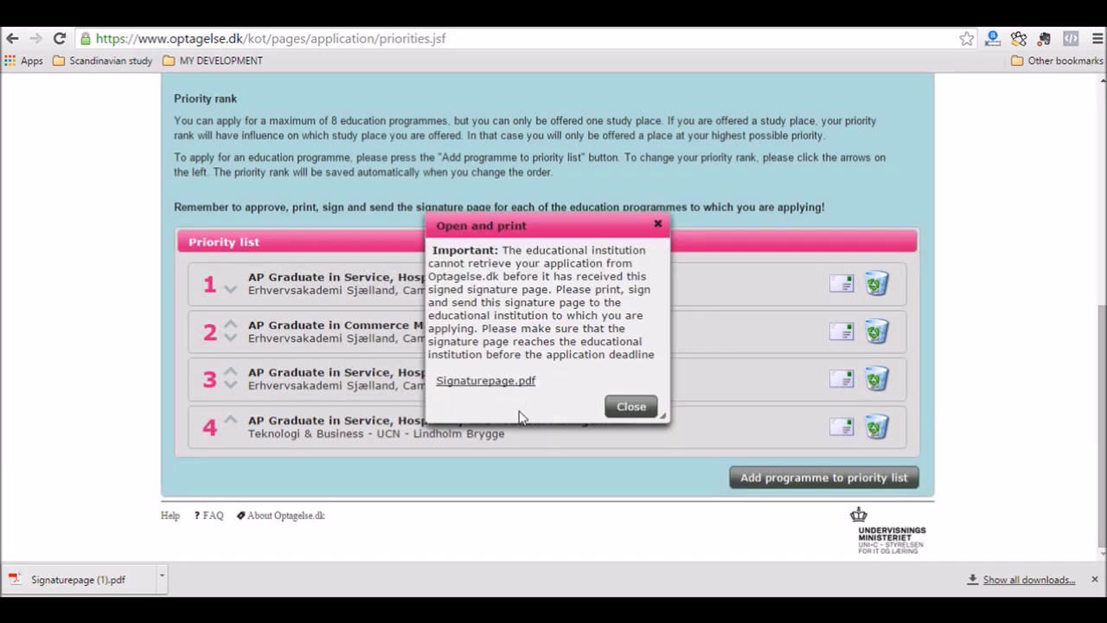
{"action": "left_click", "coordinate": [635, 407]}
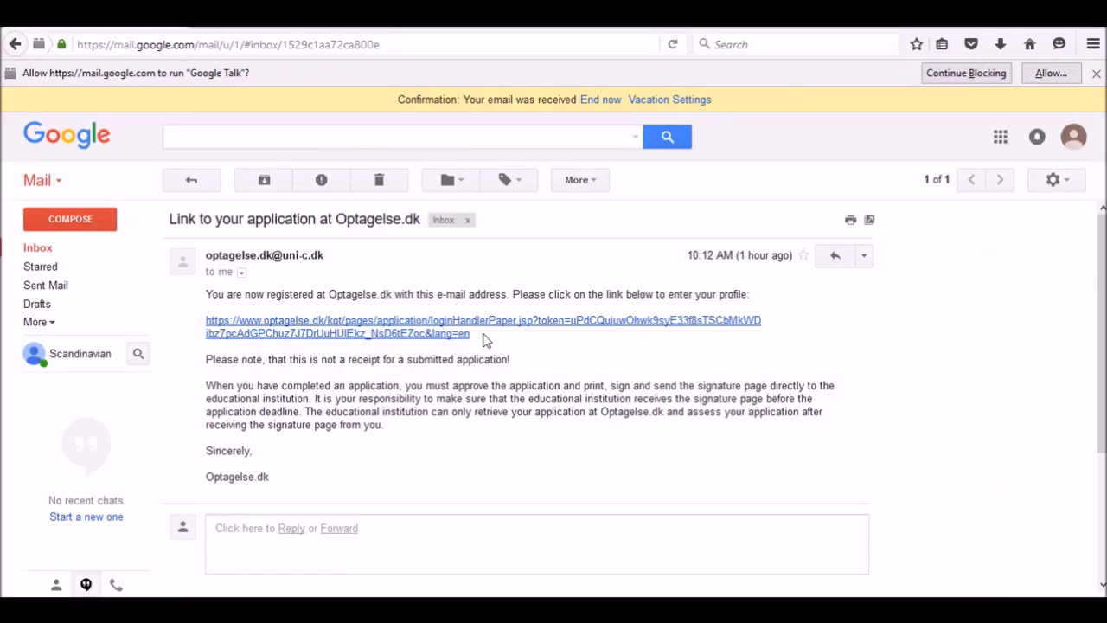
In Gmail, open the Optagelse.dk email with the application link from the inbox and copy the full profile link
{"action": "left_click", "coordinate": [38, 251]}
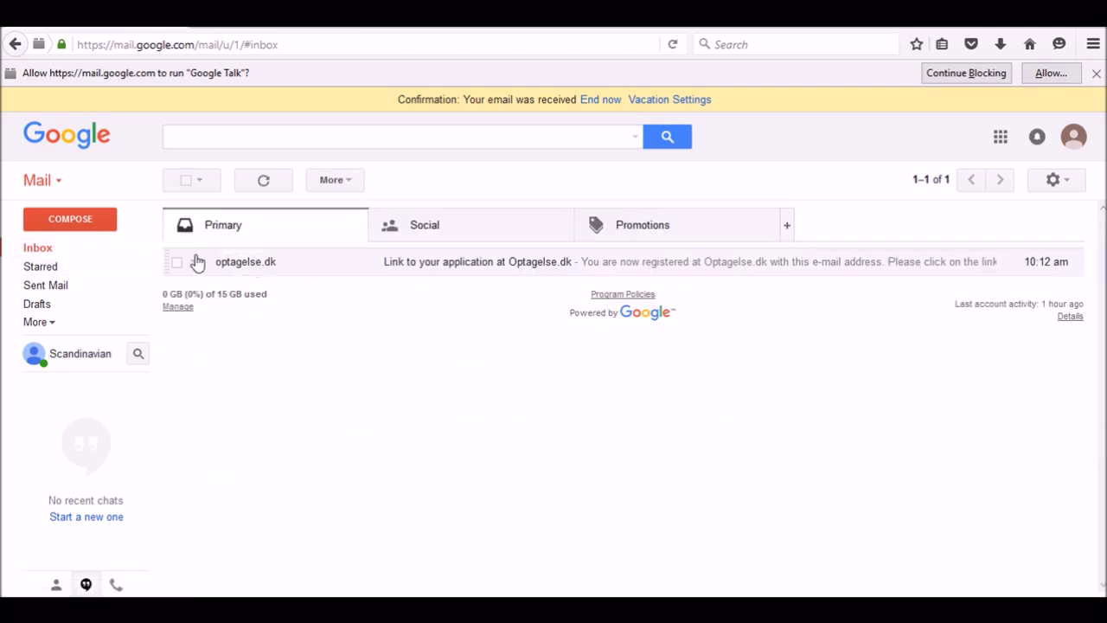
{"action": "left_click", "coordinate": [300, 271]}
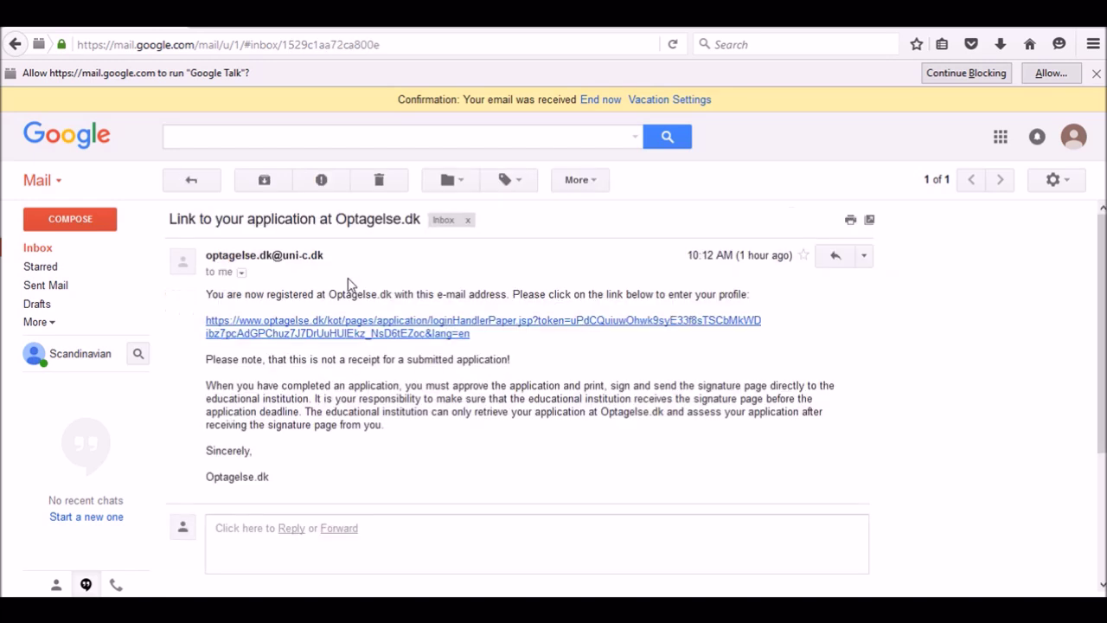
{"action": "left_click_drag", "start_coordinate": [475, 338], "coordinate": [202, 325]}
{"action": "key", "text": "ctrl+c"}
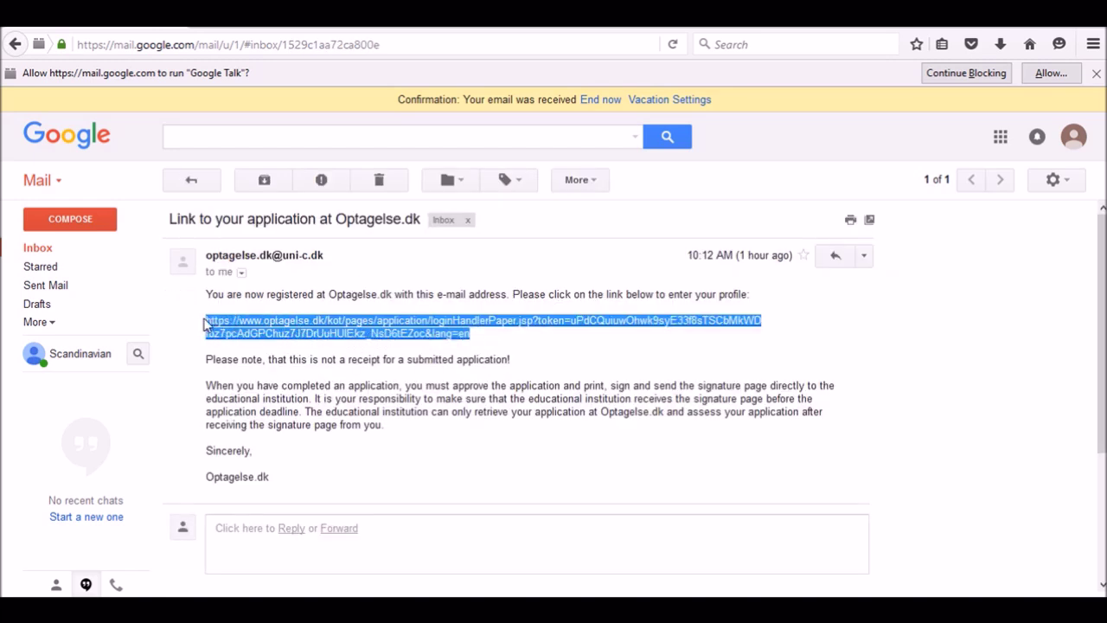
Start a new email message and paste the copied application login link with its access token into the body
{"action": "left_click", "coordinate": [63, 223]}
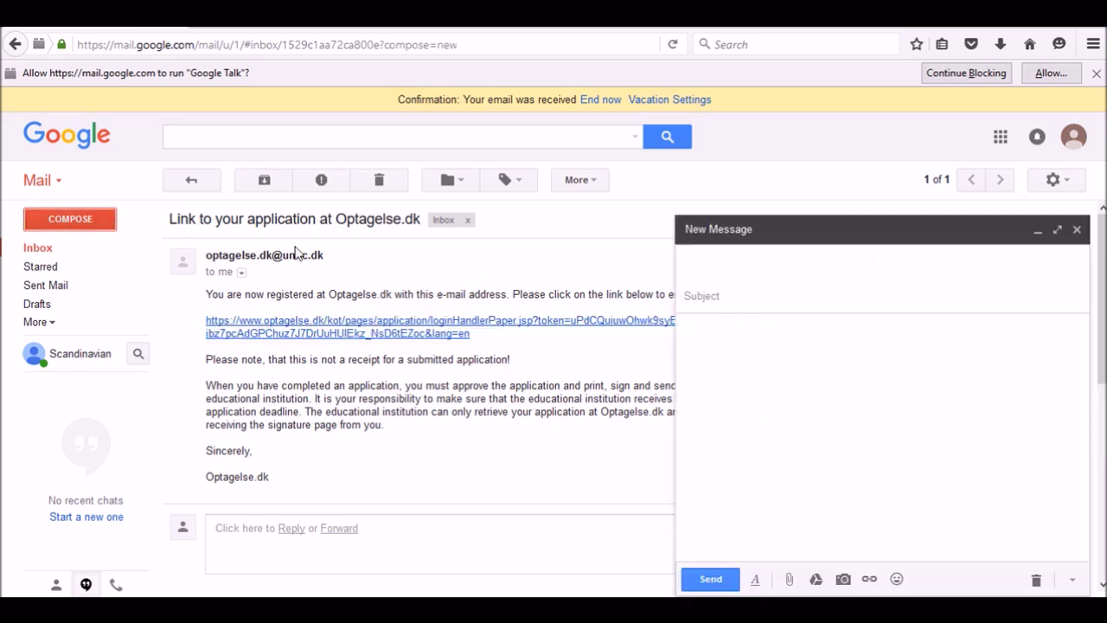
{"action": "left_click", "coordinate": [734, 330]}
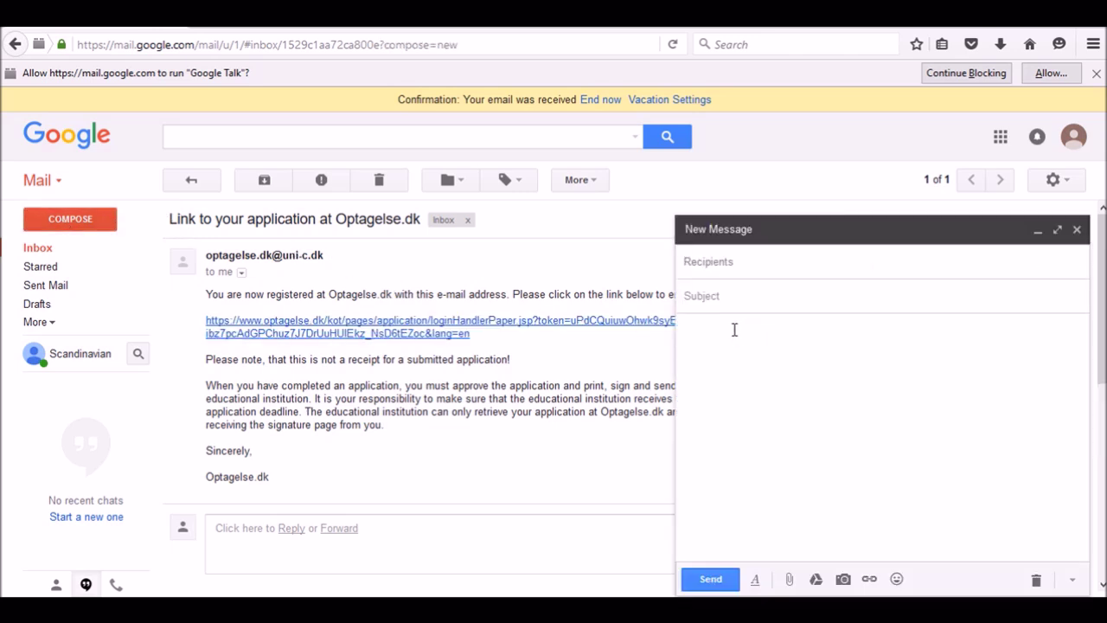
{"action": "key", "text": "ctrl+v"}
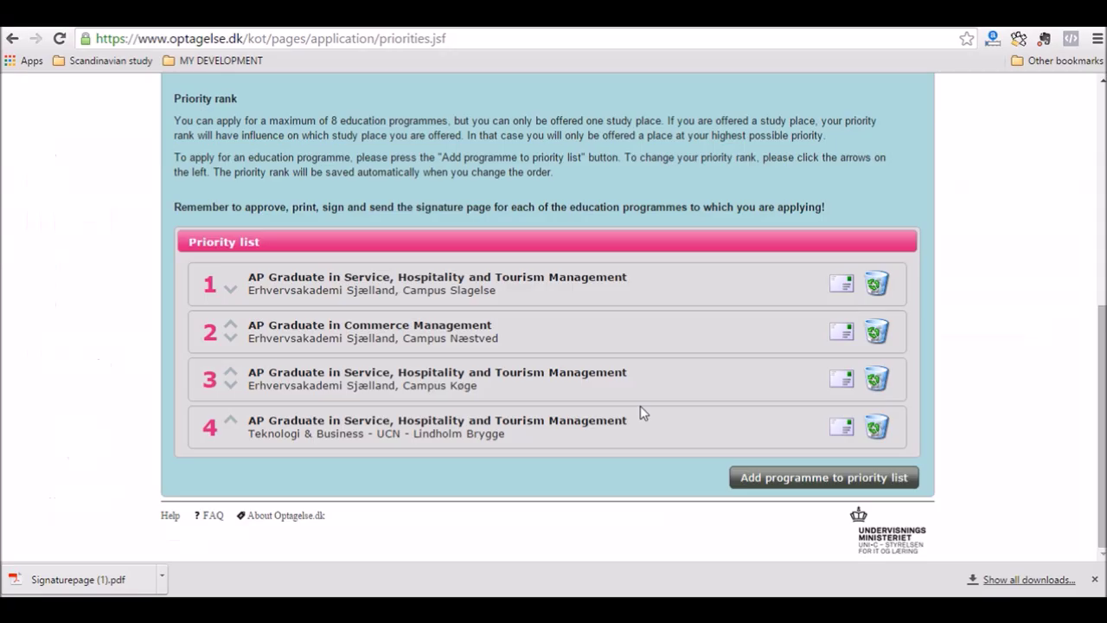
In the Optagelse.dk application, review the attachment instructions and which files go with each of the four programmes, then return to the priority list
{"action": "scroll", "coordinate": [640, 406], "scroll_direction": "up", "scroll_amount": 10}
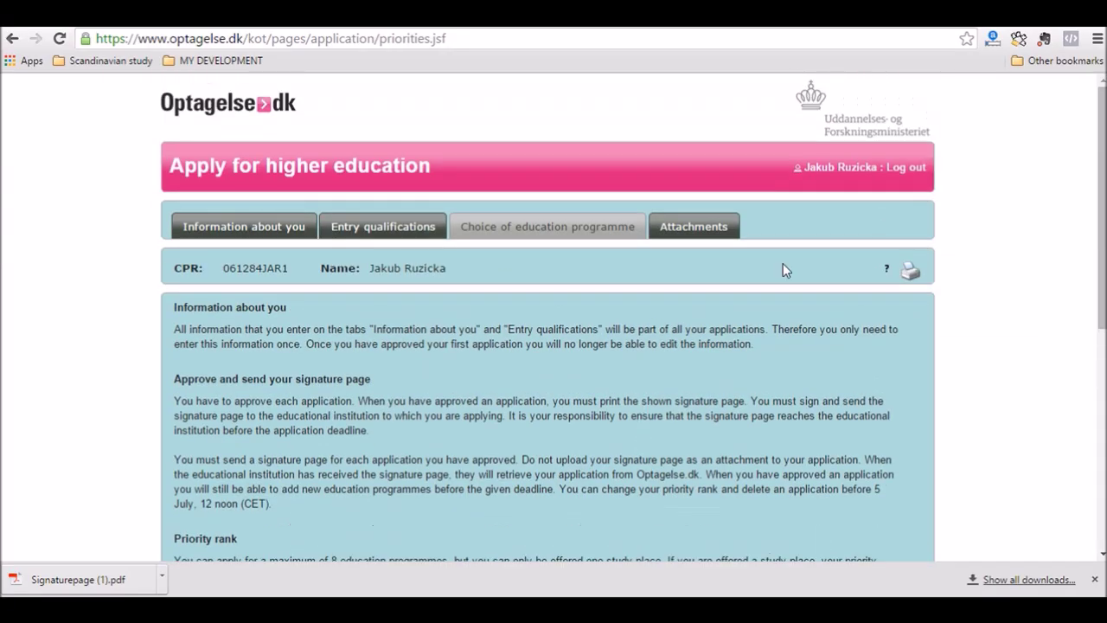
{"action": "left_click", "coordinate": [687, 227]}
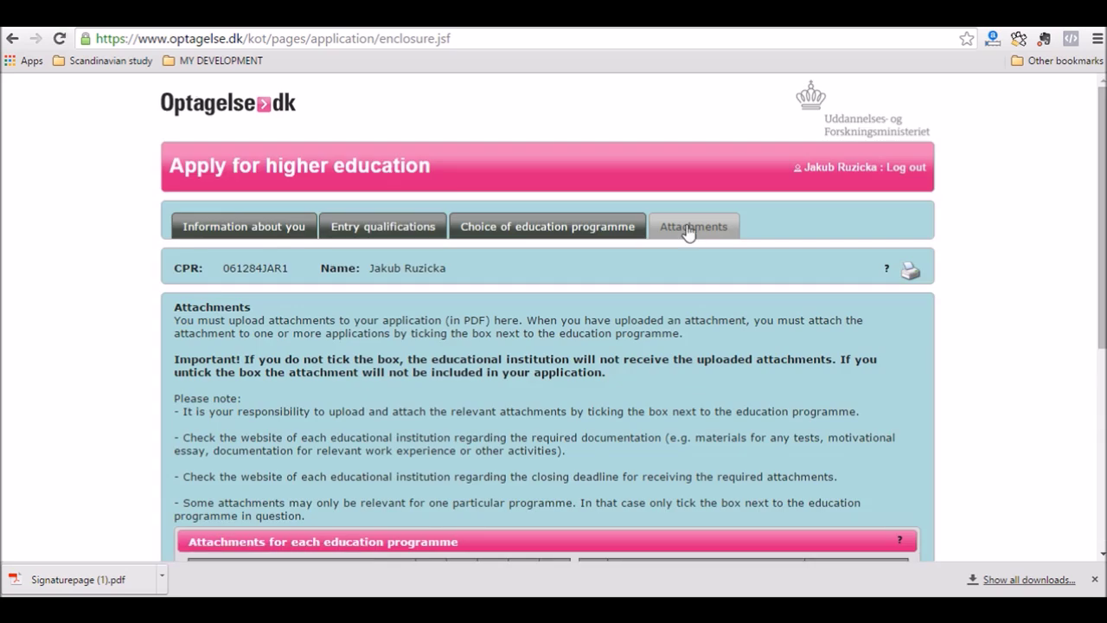
{"action": "scroll", "coordinate": [586, 322], "scroll_direction": "down", "scroll_amount": 4}
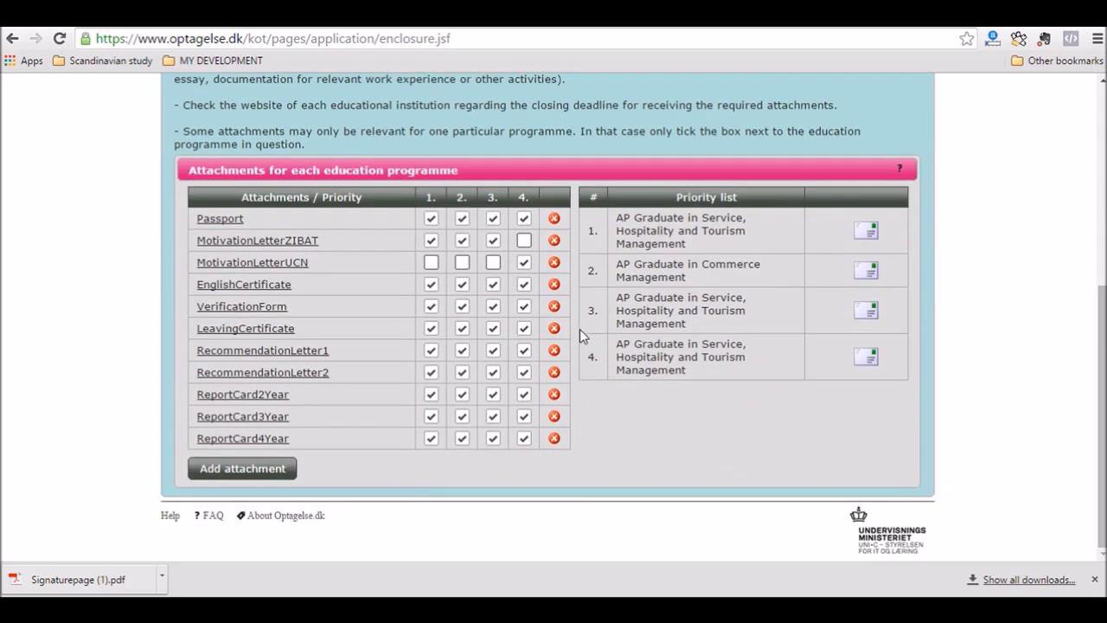
{"action": "scroll", "coordinate": [471, 386], "scroll_direction": "up", "scroll_amount": 4}
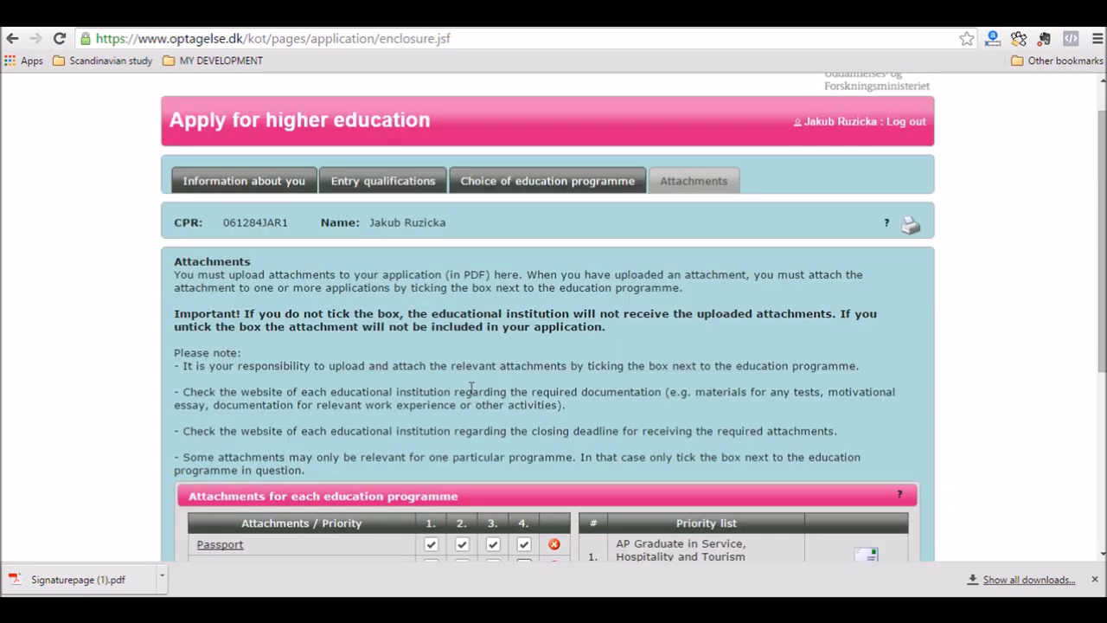
{"action": "scroll", "coordinate": [472, 387], "scroll_direction": "down", "scroll_amount": 4}
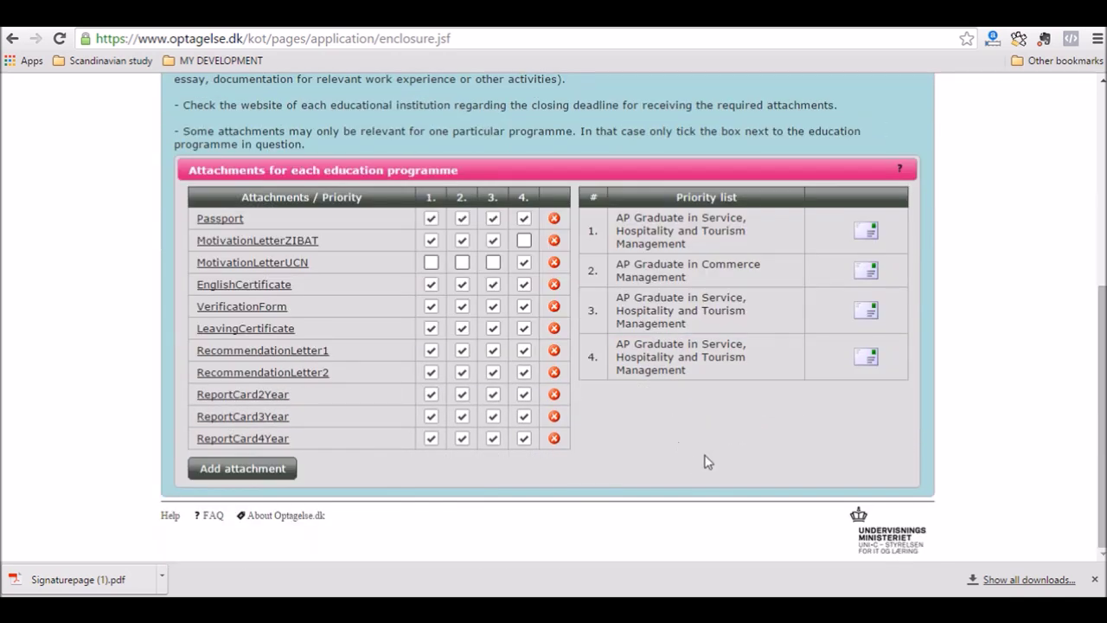
{"action": "scroll", "coordinate": [694, 447], "scroll_direction": "up", "scroll_amount": 1}
{"action": "scroll", "coordinate": [694, 446], "scroll_direction": "up", "scroll_amount": 2}
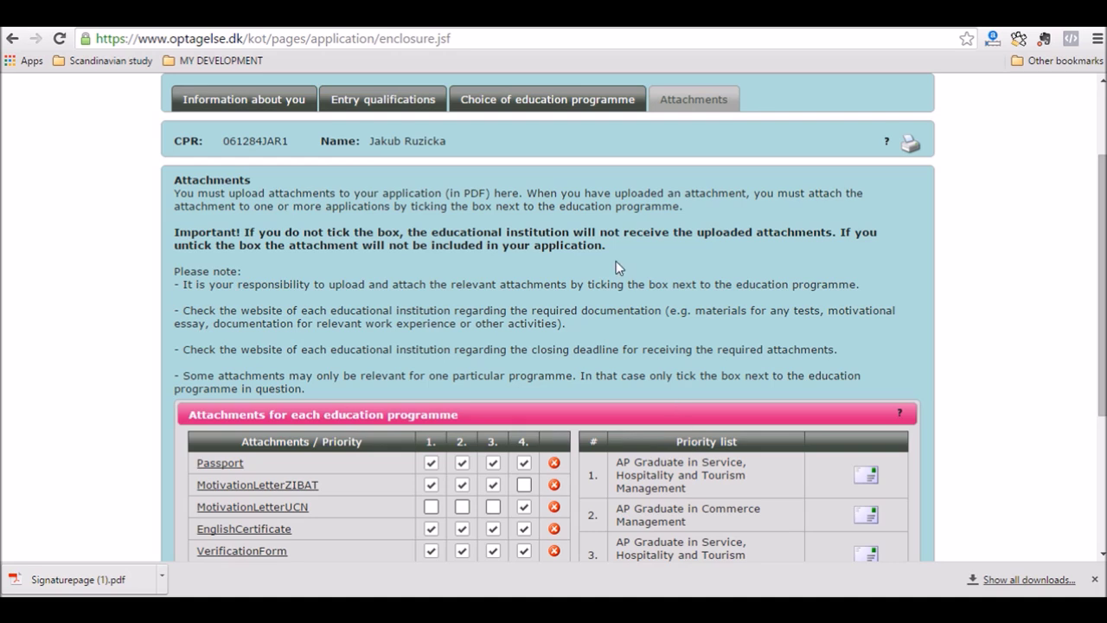
{"action": "left_click", "coordinate": [568, 104]}
{"action": "scroll", "coordinate": [605, 281], "scroll_direction": "down", "scroll_amount": 5}
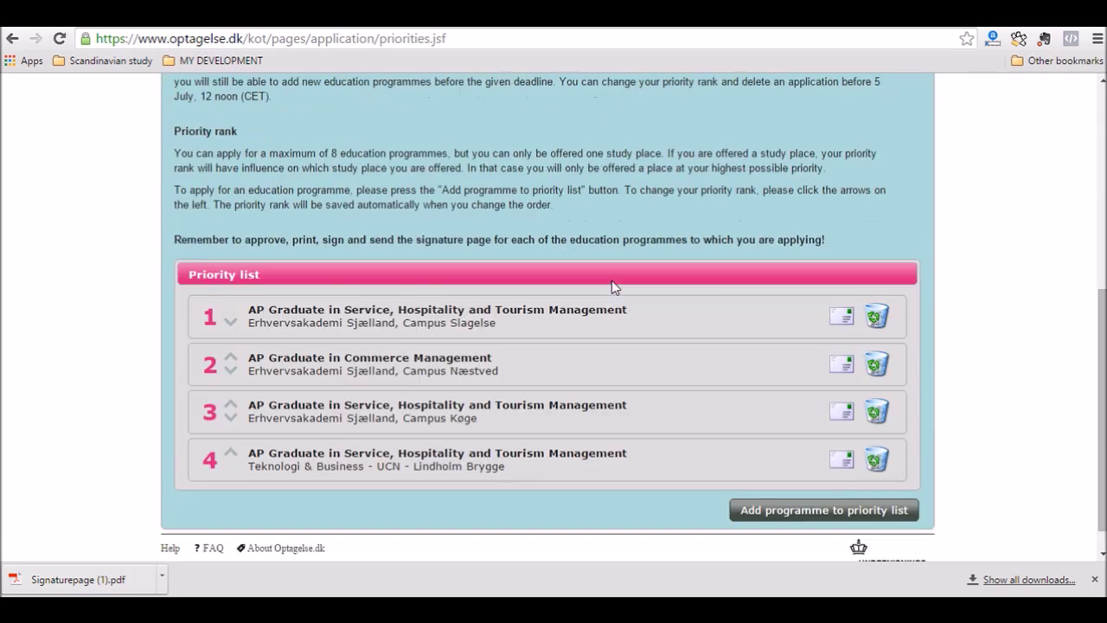